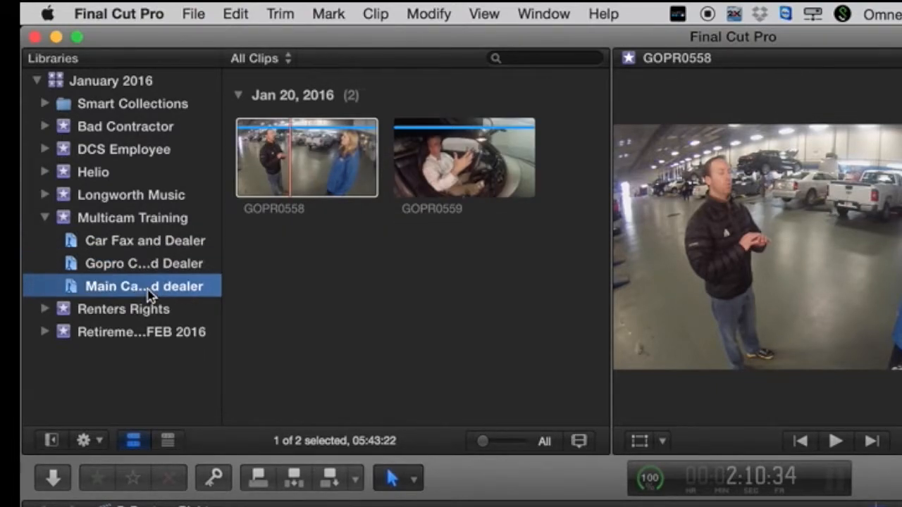
Open the Multicam Training event, preview GOPR0558 and 510G0947_01, and select both clips together.
left_click(148, 289)
left_click(148, 219)
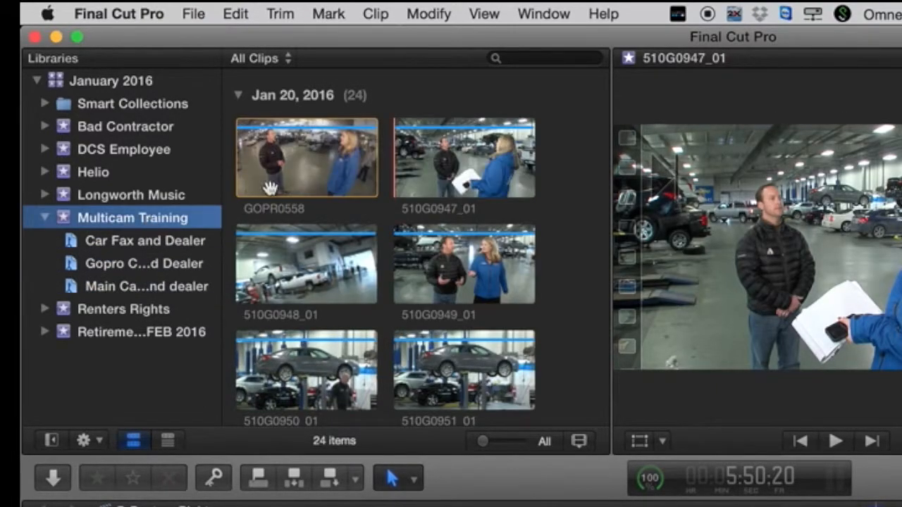
left_click(316, 160)
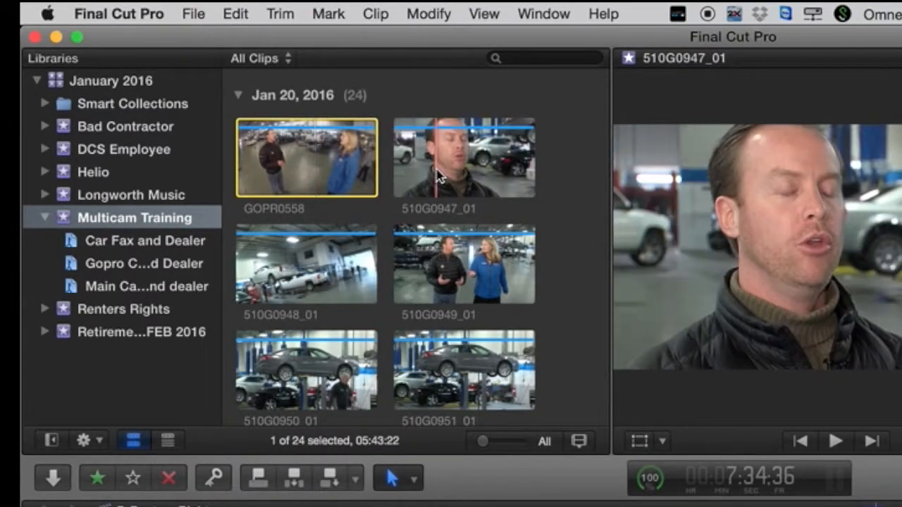
left_click(414, 168)
left_click(310, 158)
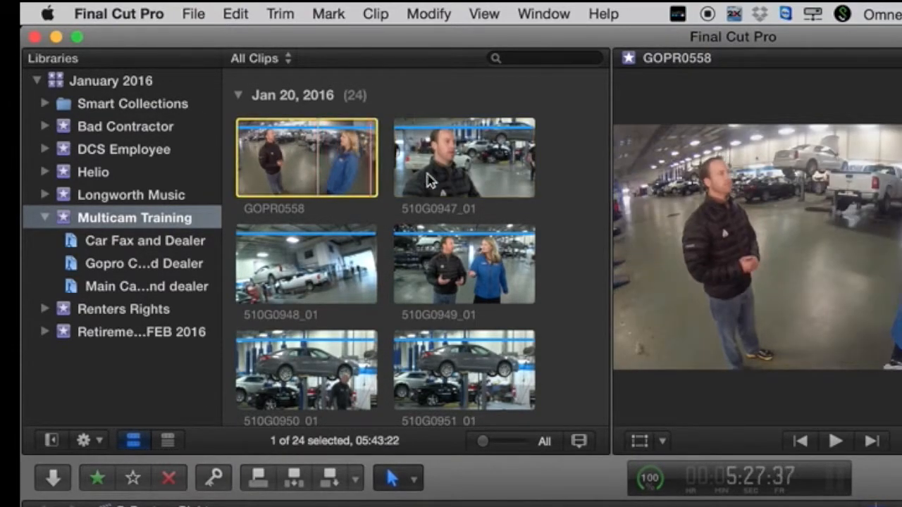
left_click(438, 180)
left_click(354, 178)
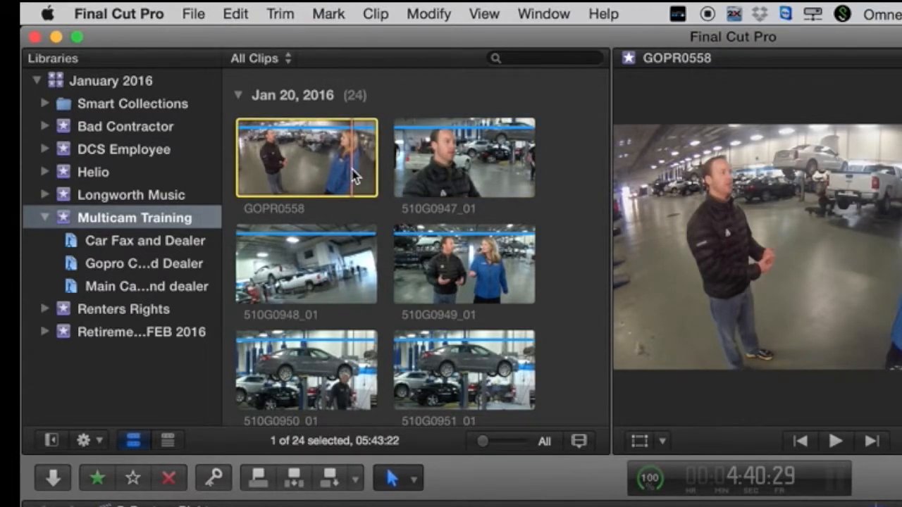
left_click(428, 173, "super")
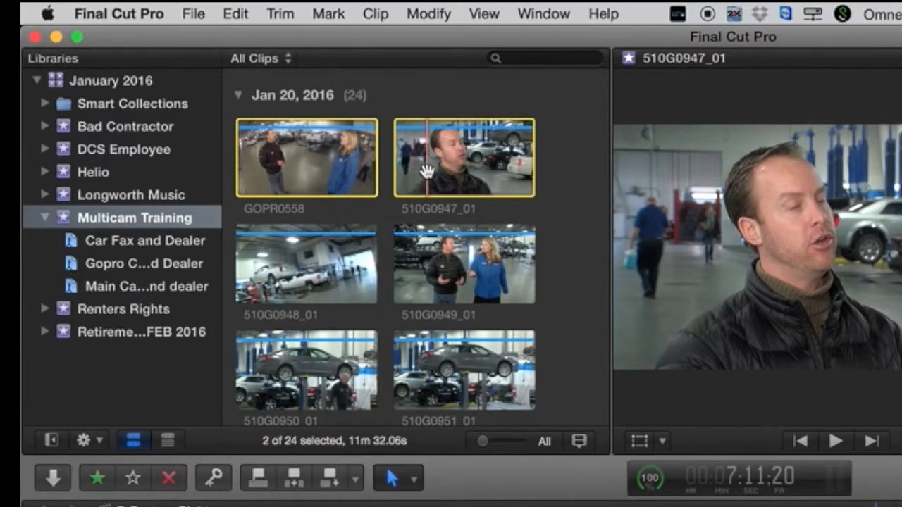
Build an audio-synced multicam clip named 'Test Multicam Clip' from the two selected clips.
right_click(429, 175)
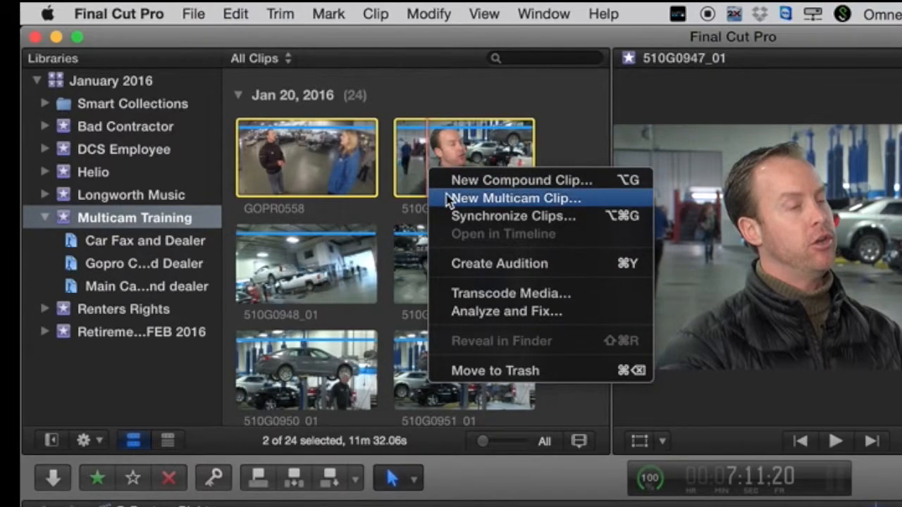
left_click(448, 200)
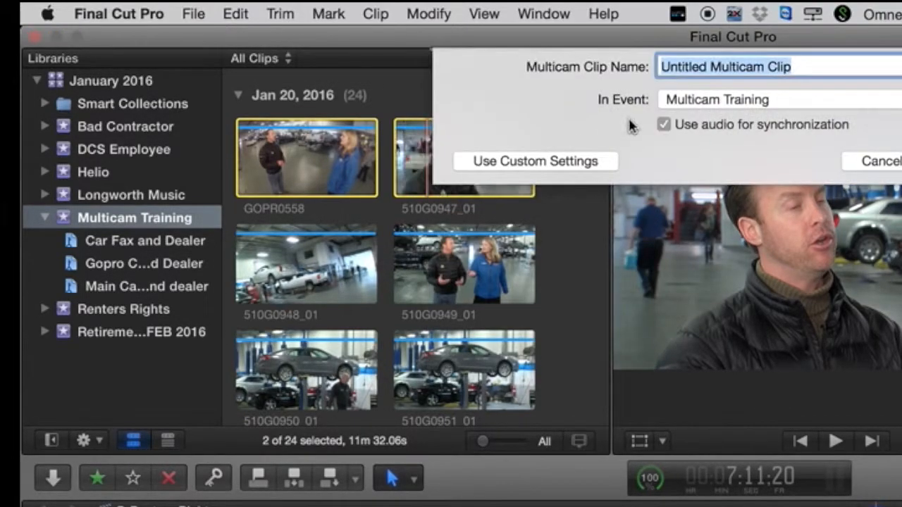
type("Te")
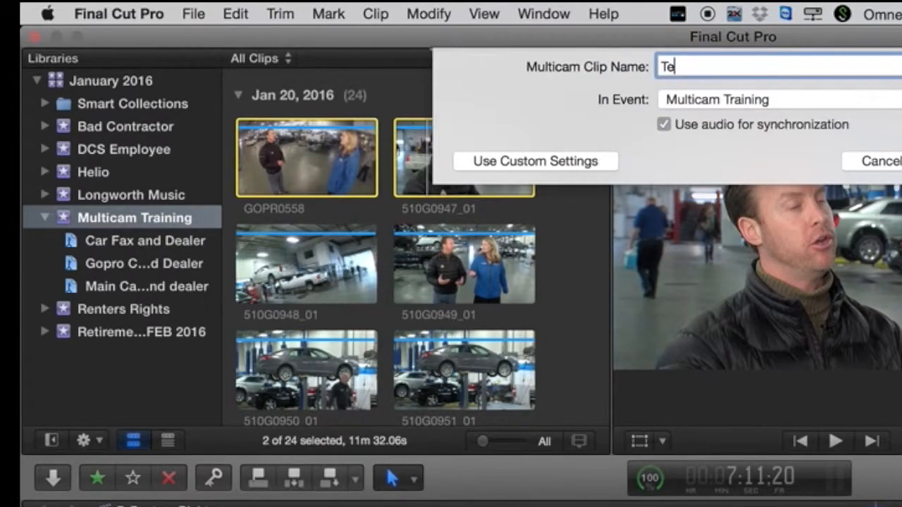
type("st Multicam Clip")
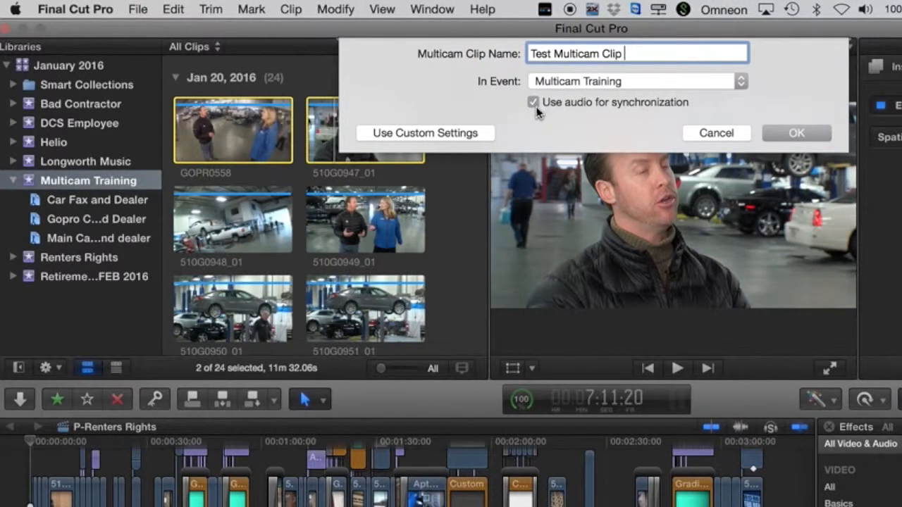
left_click(795, 133)
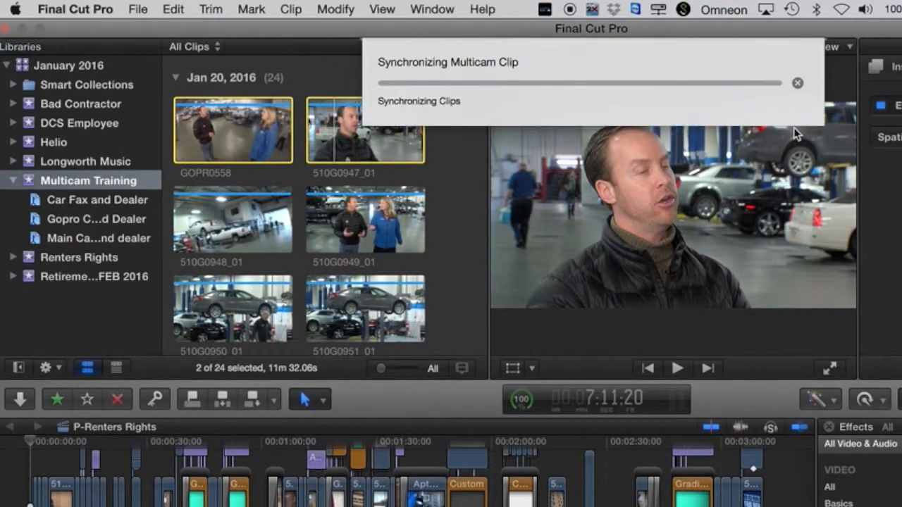
left_click(520, 400)
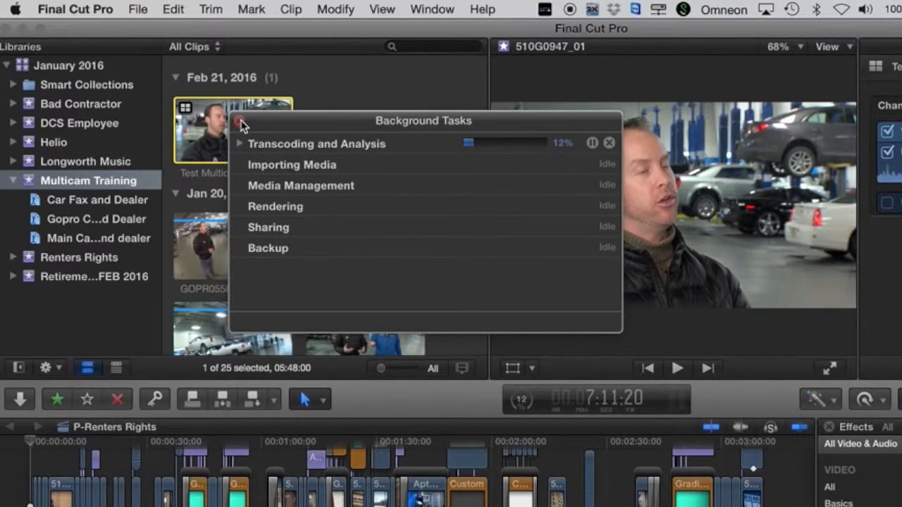
left_click(238, 121)
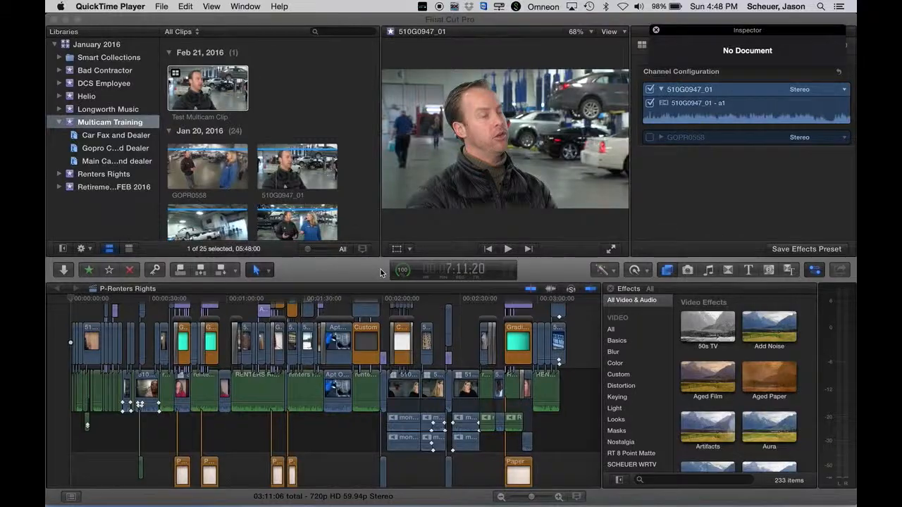
left_click(525, 405)
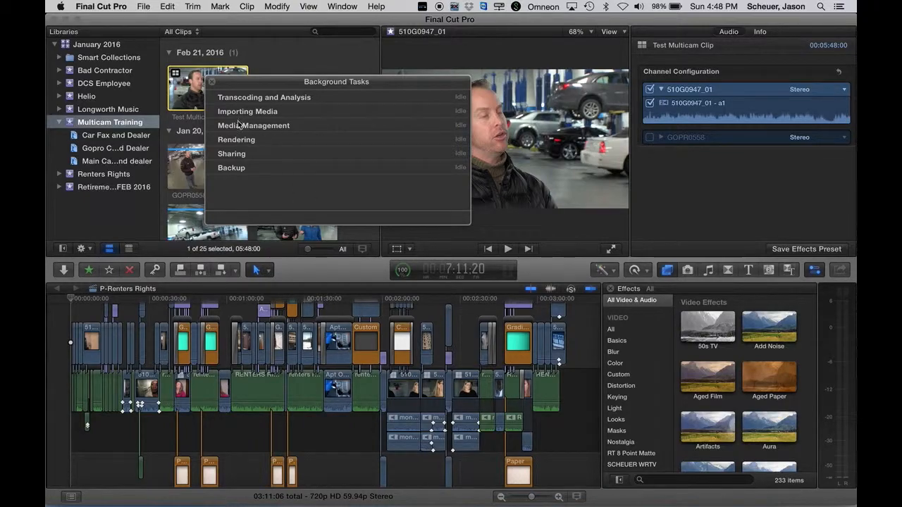
left_click(214, 84)
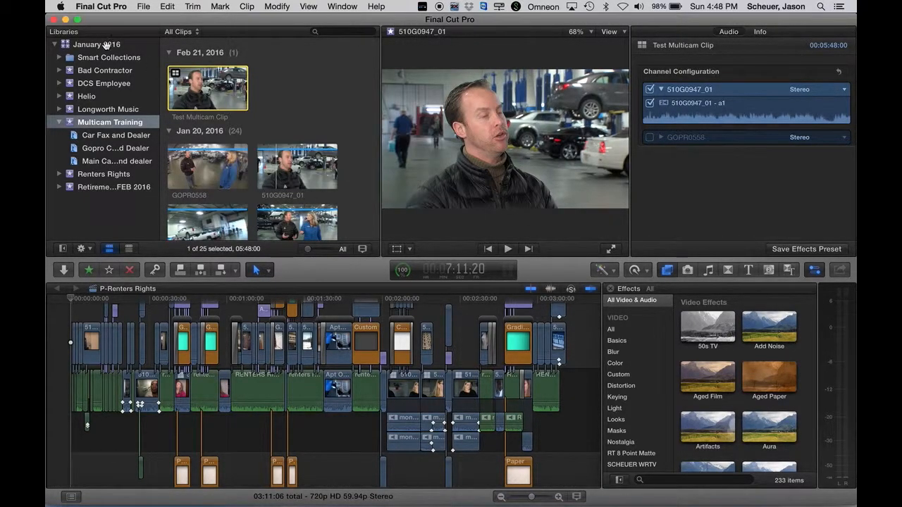
left_click(139, 7)
Create an empty 720p HD 59.94p project named 'test', then select Test Multicam Clip in the browser.
mouse_move(253, 19)
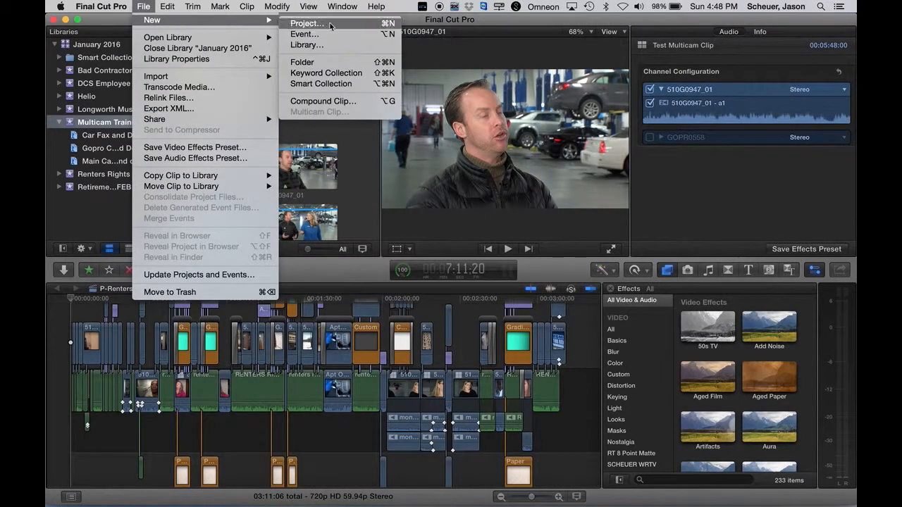
left_click(333, 26)
type("test")
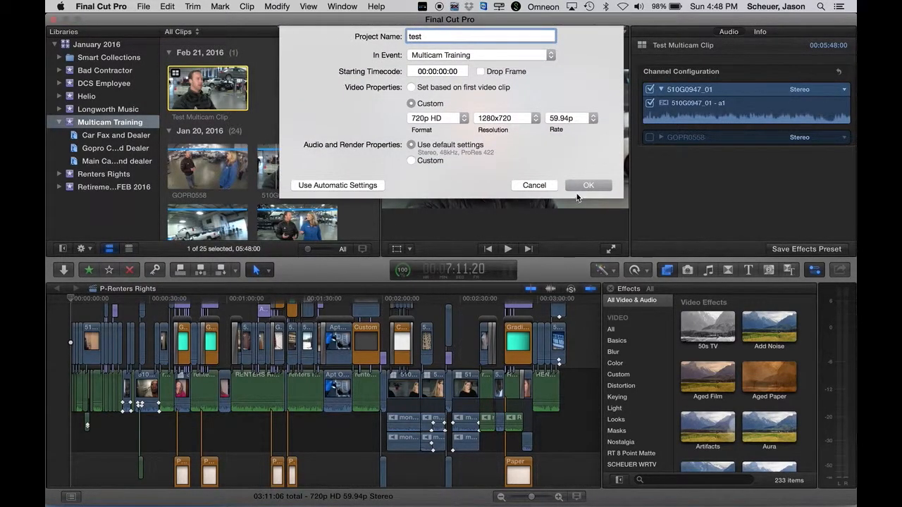
left_click(580, 186)
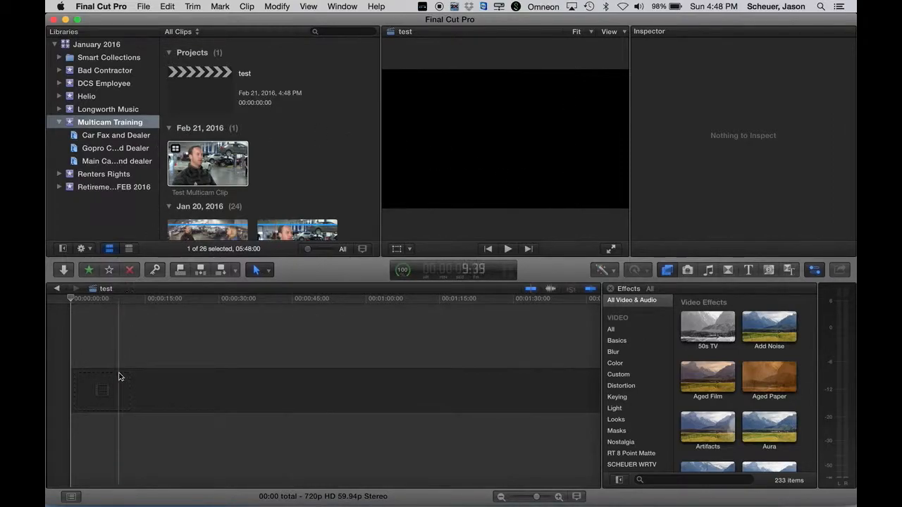
left_click(187, 157)
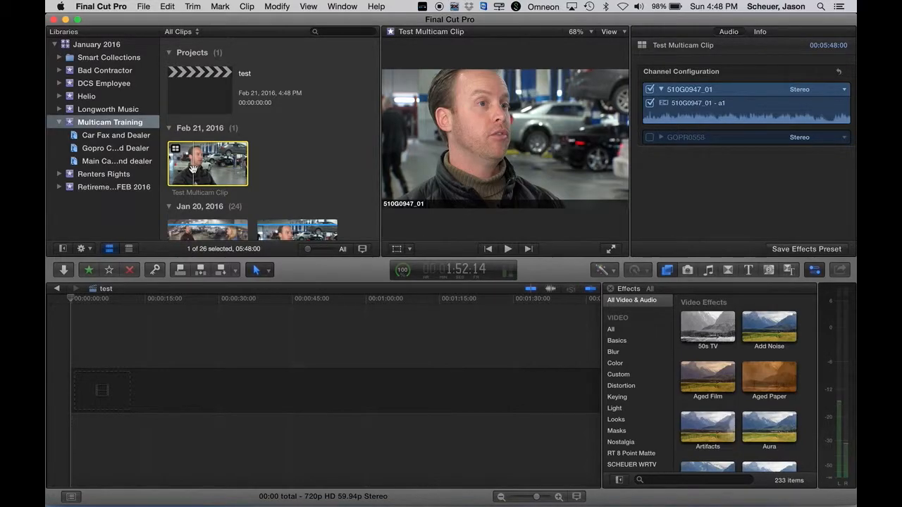
Show Test Multicam Clip's two camera angles in the angle viewer, leaving its display settings unchanged.
key("super+shift+7")
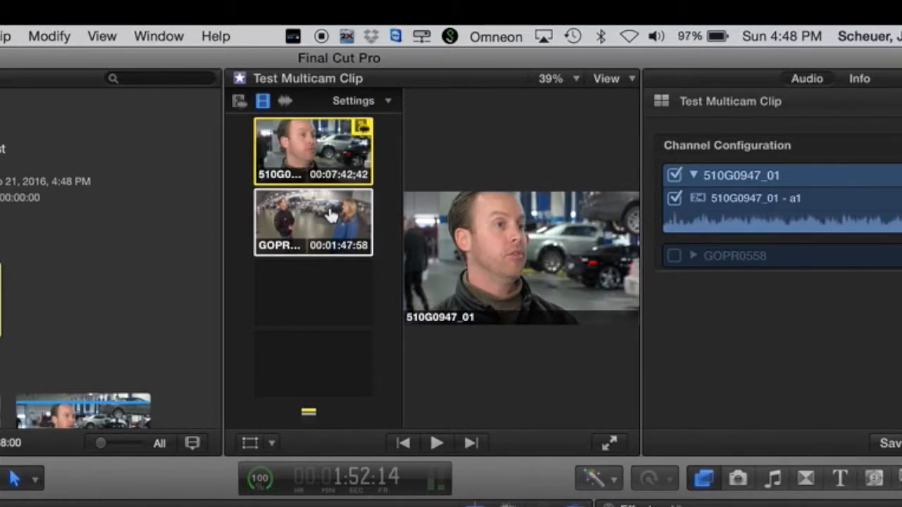
left_click(390, 104)
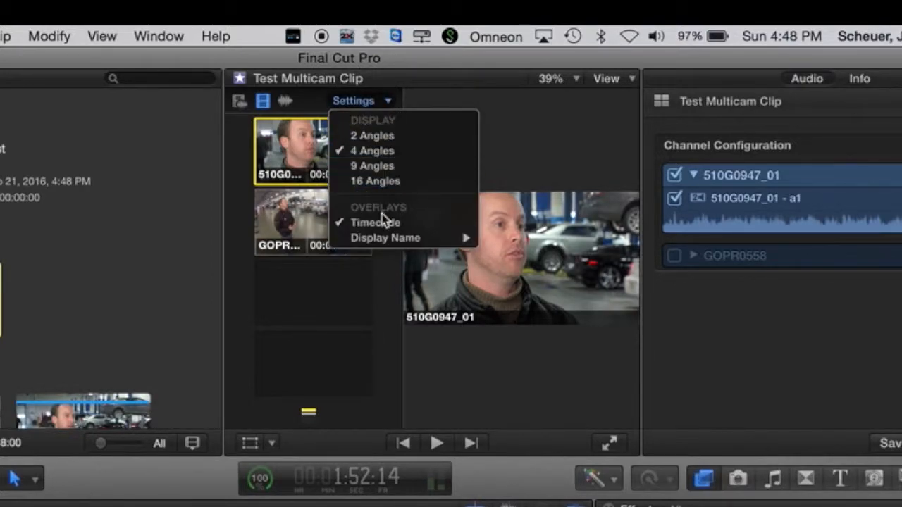
left_click(338, 273)
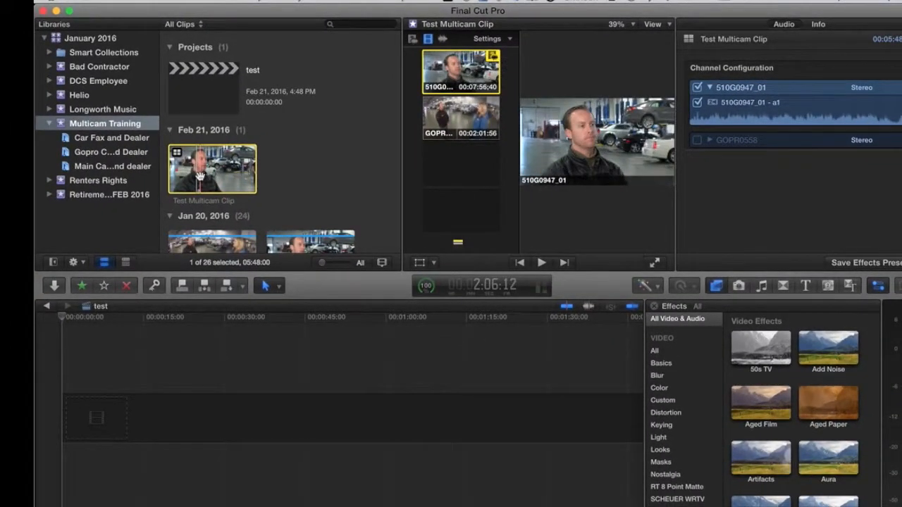
double_click(200, 176)
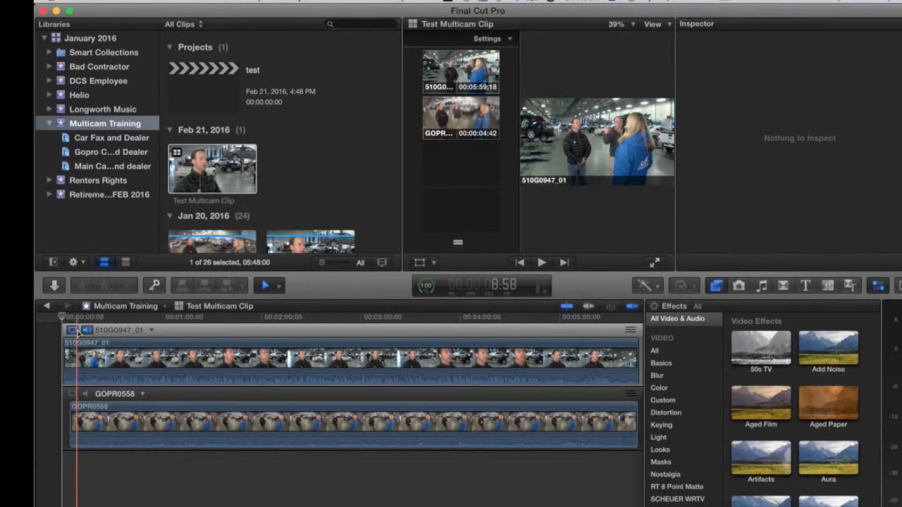
key("space")
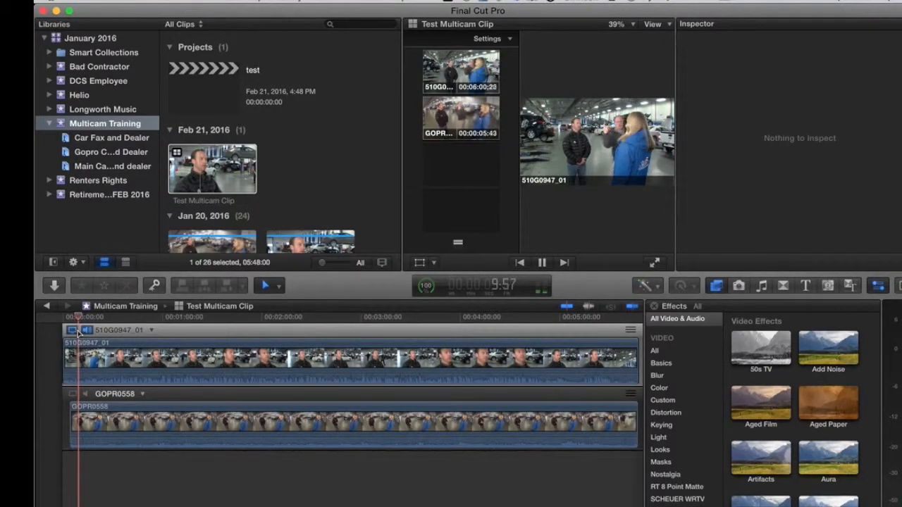
key("space")
key("XF86AudioLowerVolume")
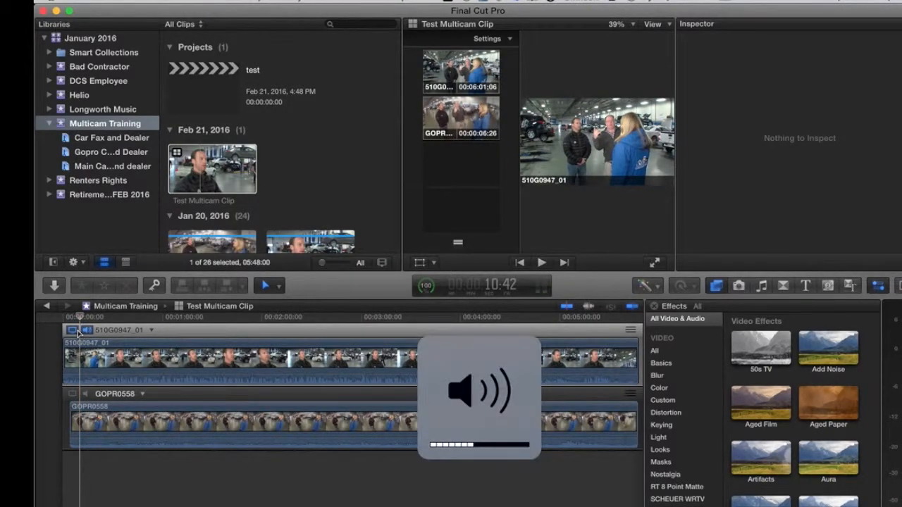
key("XF86AudioLowerVolume")
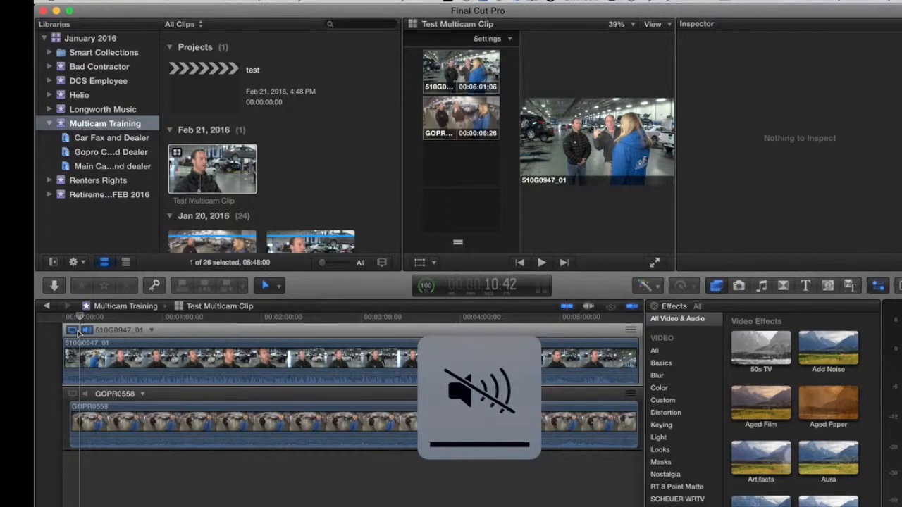
key("space")
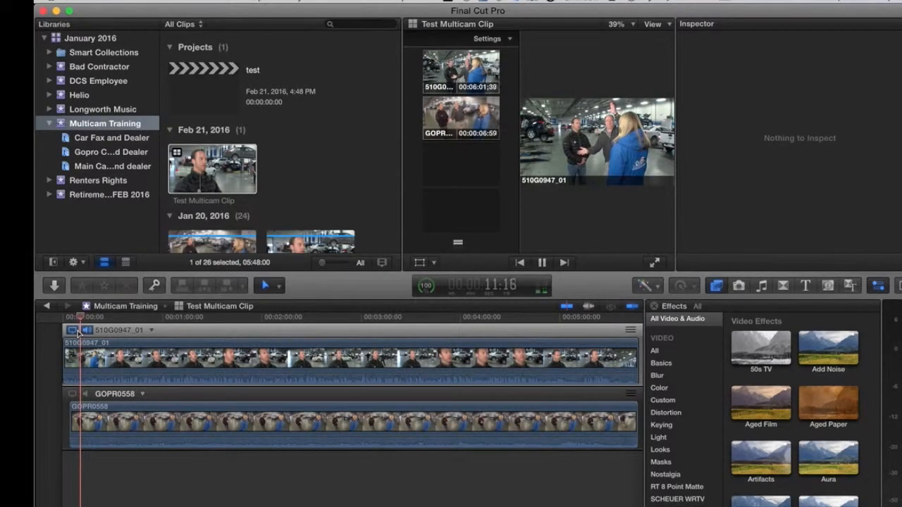
key("space")
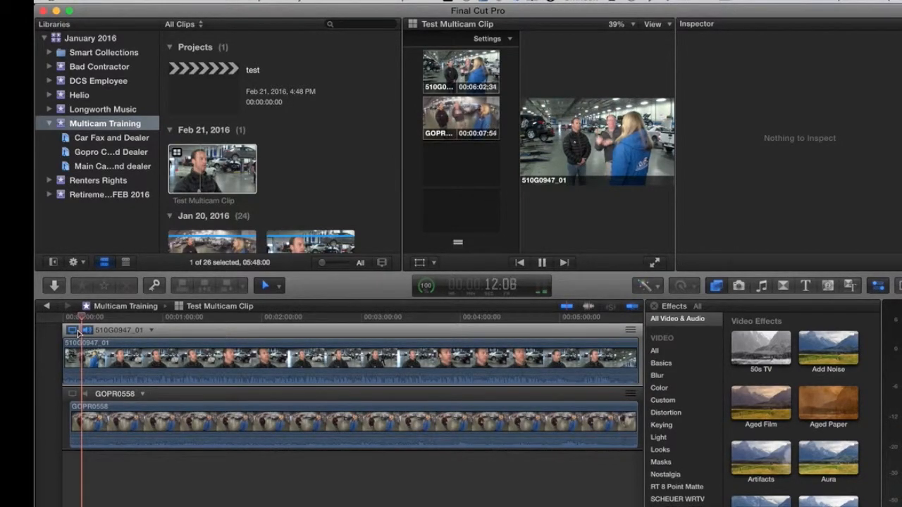
key("space")
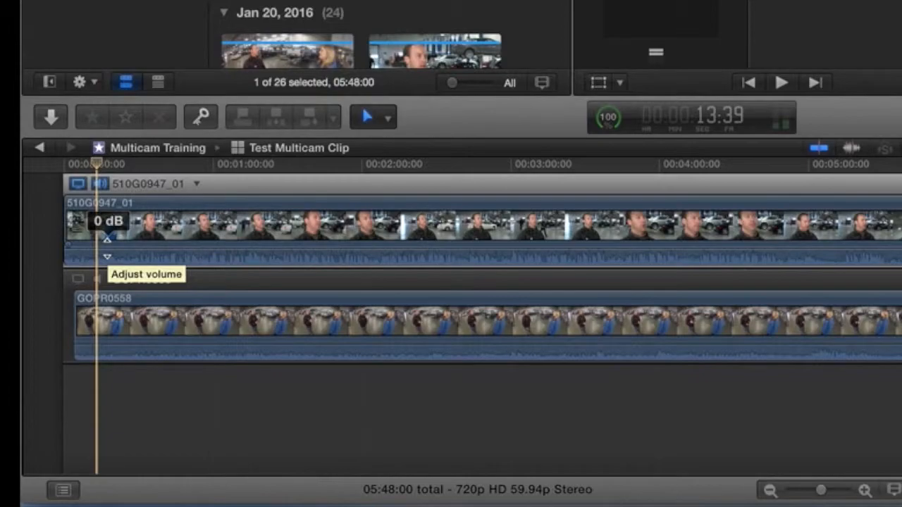
Append a 4:59 range of Test Multicam Clip to the start of the test project.
left_click(41, 150)
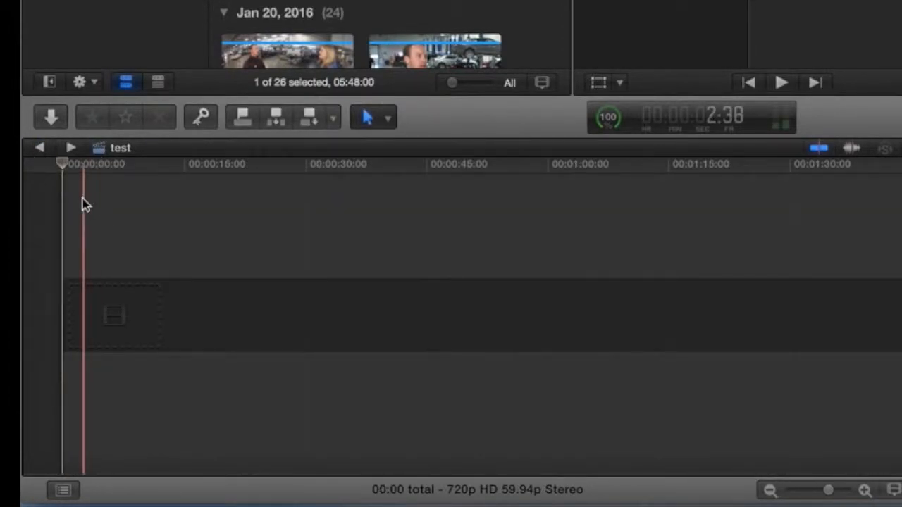
left_click(70, 147)
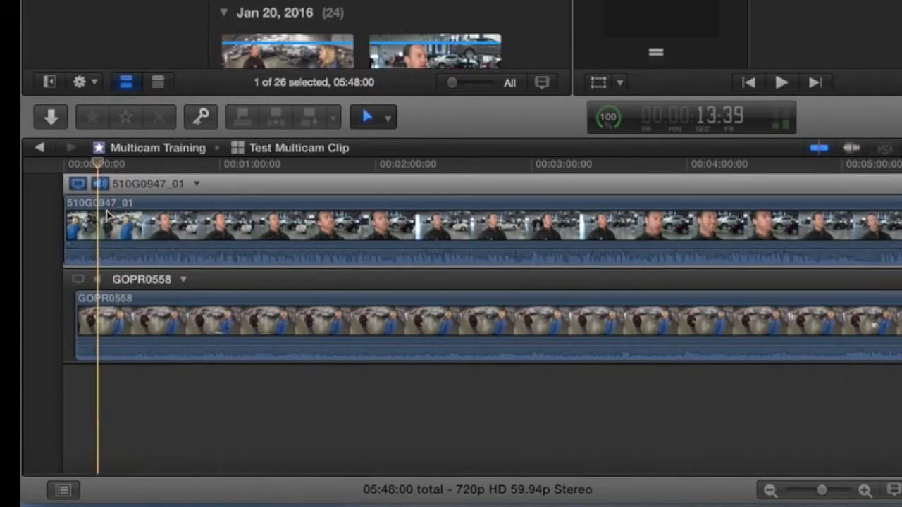
left_click(40, 148)
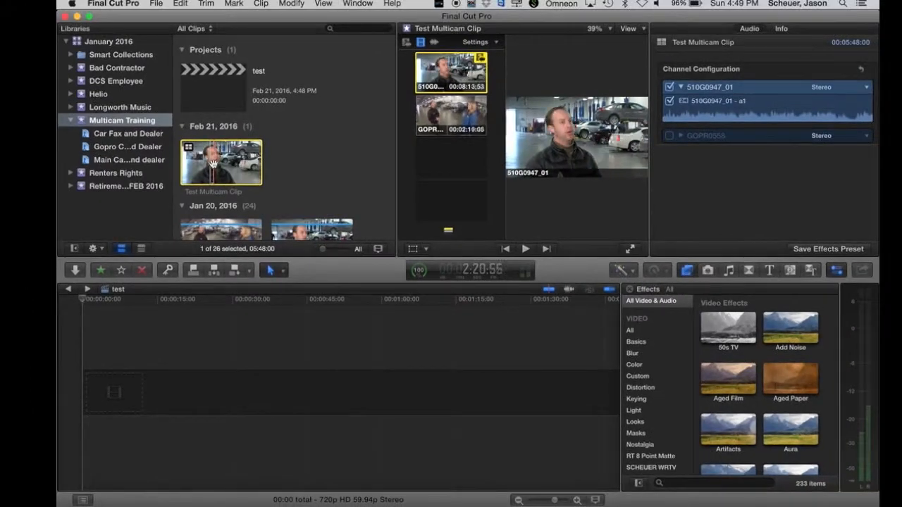
key("space")
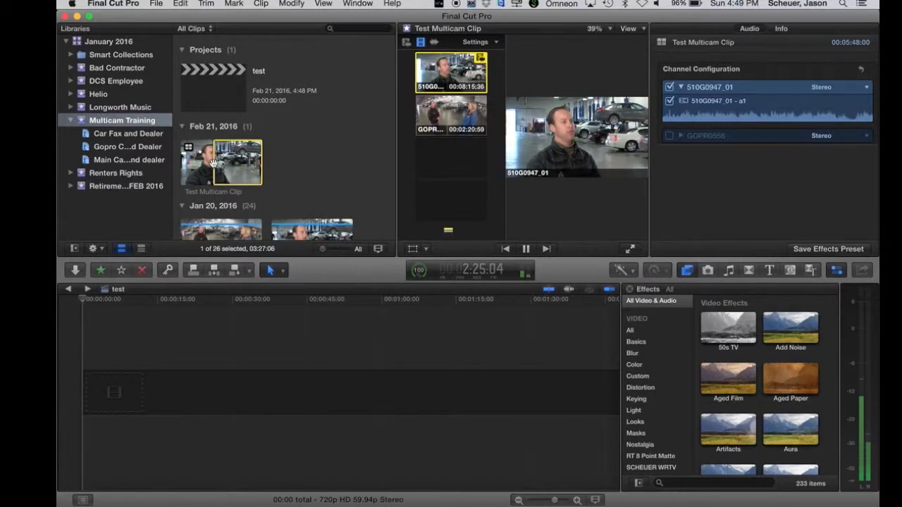
left_click(213, 163)
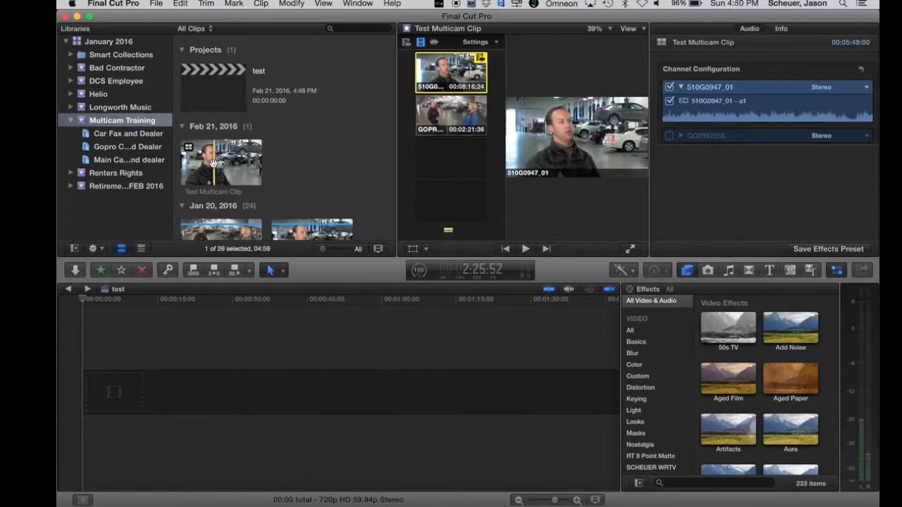
key("e")
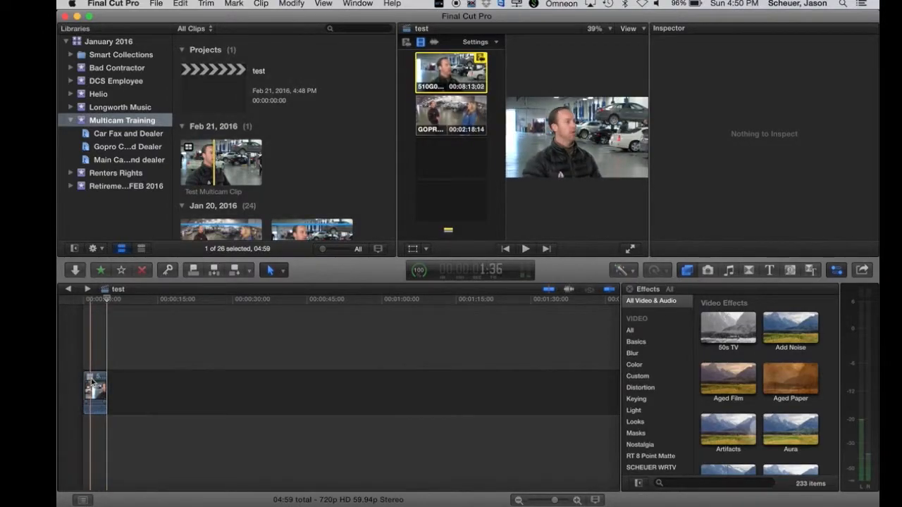
Play the new edit from the start, zoom into the timeline and scrub through the clip.
left_click(79, 303)
key("space")
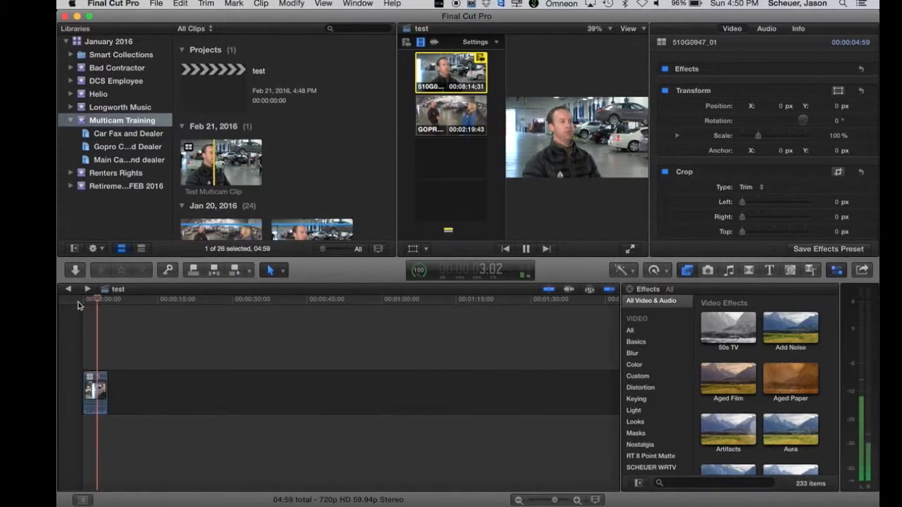
key("space")
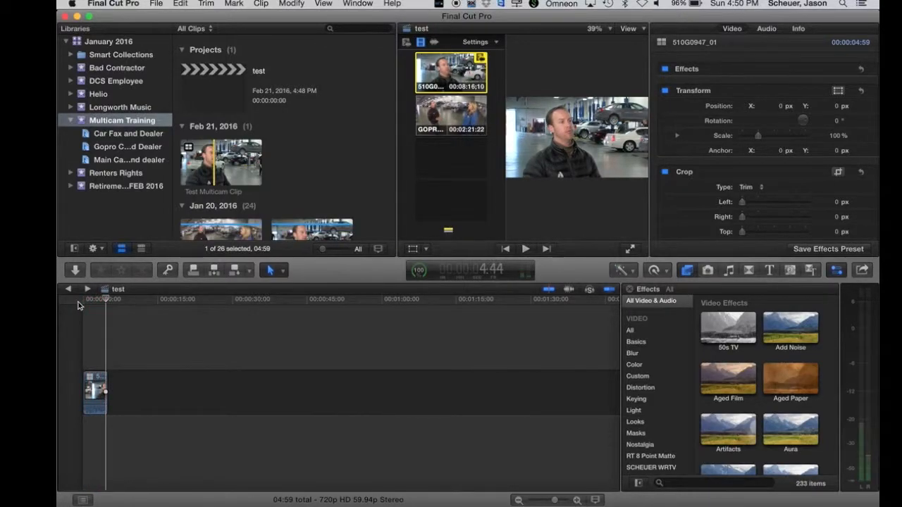
left_click(85, 346)
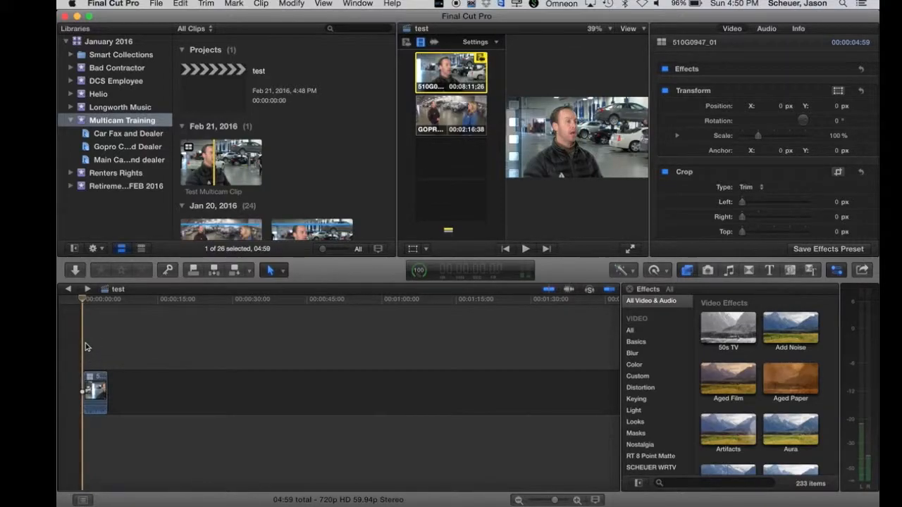
key("super+equal")
key("super+equal")
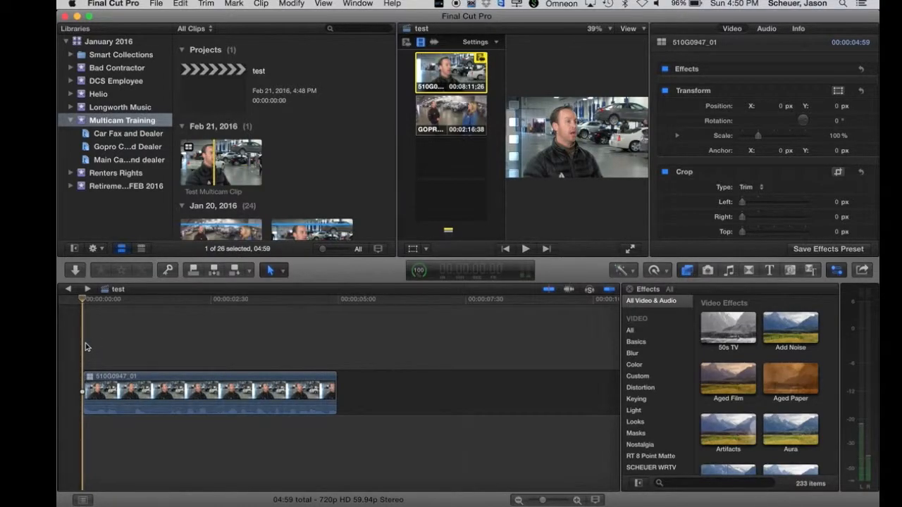
left_click_drag(87, 301, 210, 389)
In the clip's Audio Inspector, disable the a1 channel and apply Use Event Clip Layout.
left_click(206, 395)
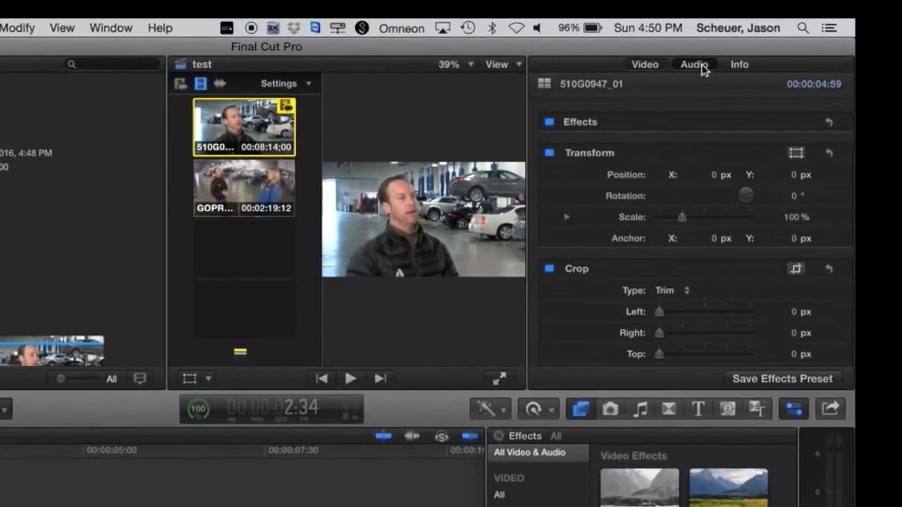
left_click(696, 65)
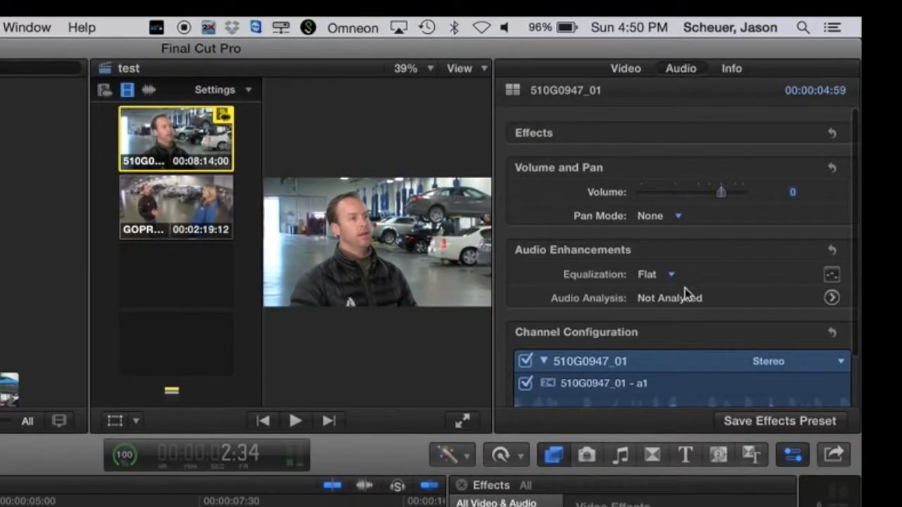
scroll(774, 363, "down", 3)
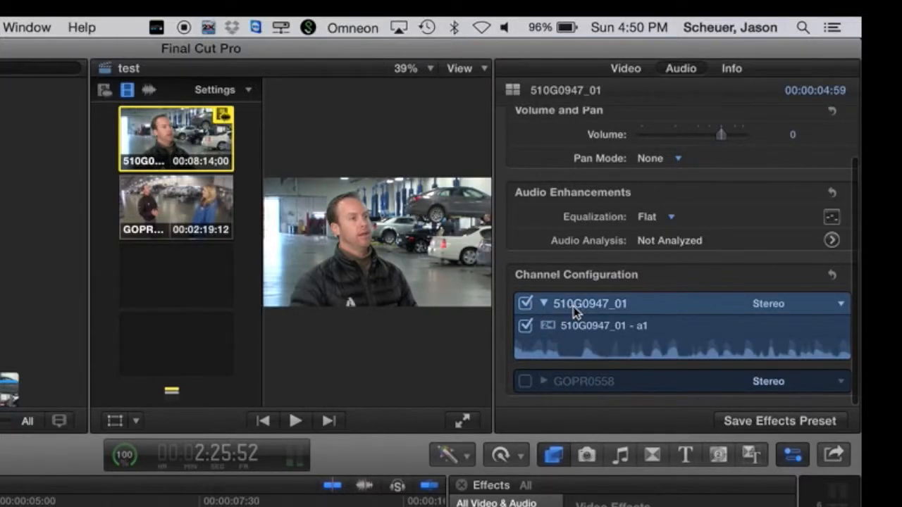
left_click(525, 325)
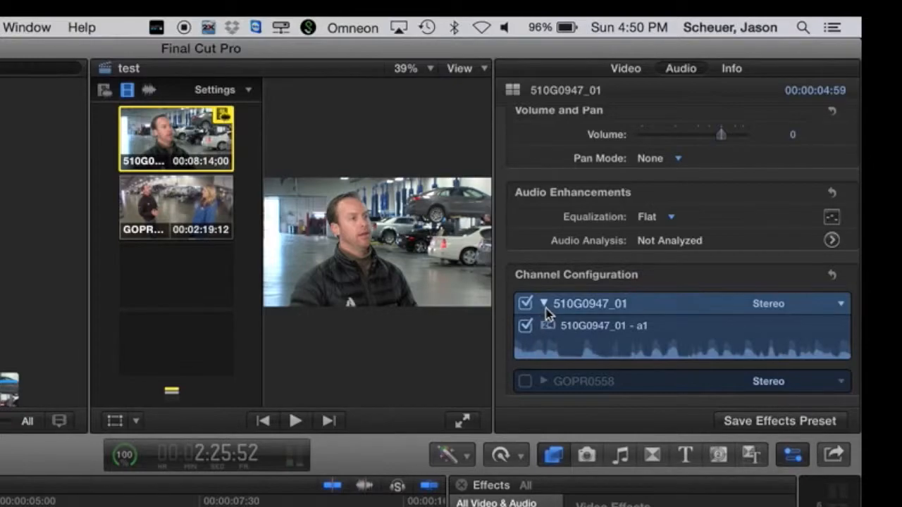
left_click(838, 305)
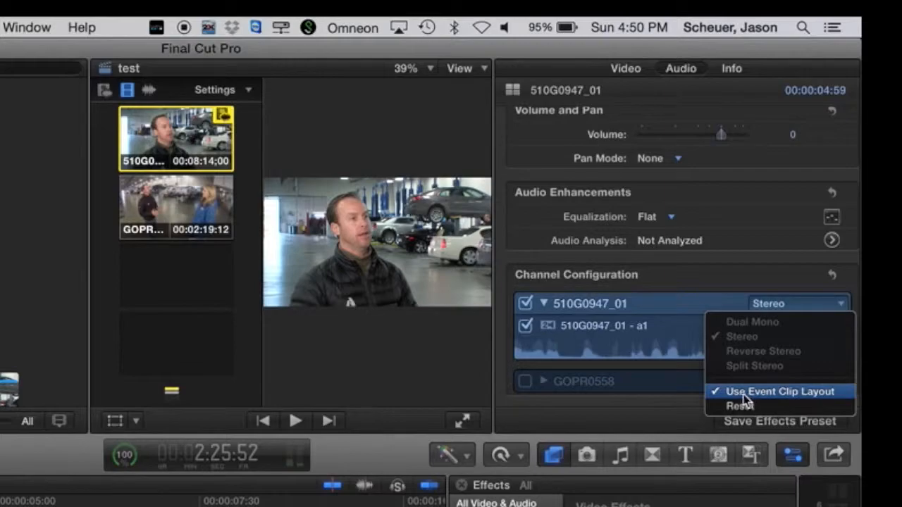
left_click(794, 399)
left_click(821, 308)
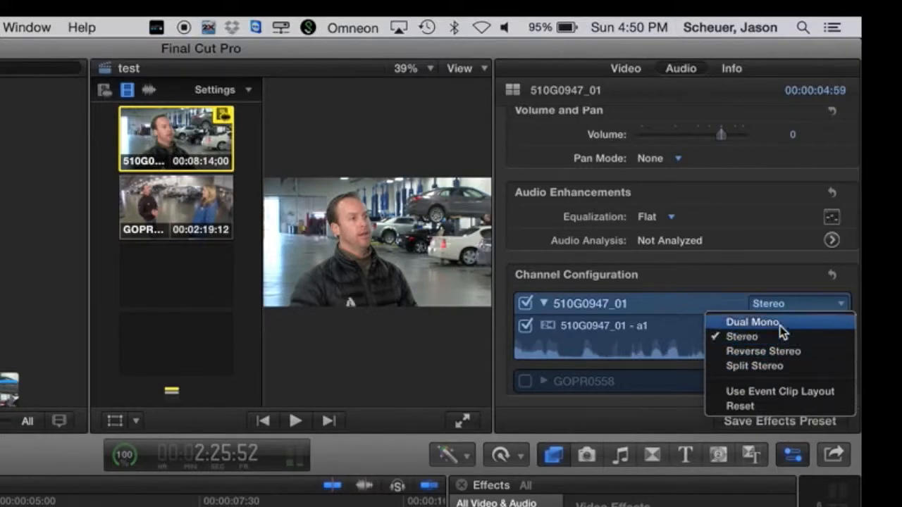
Change the channel configuration from Split Stereo to Dual Mono, muting the natural sound channel.
left_click(774, 367)
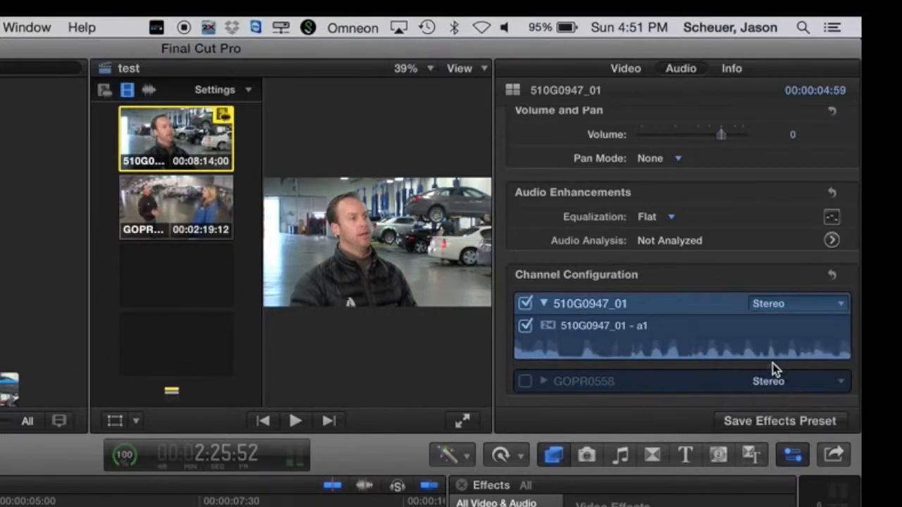
scroll(577, 373, "down", 1)
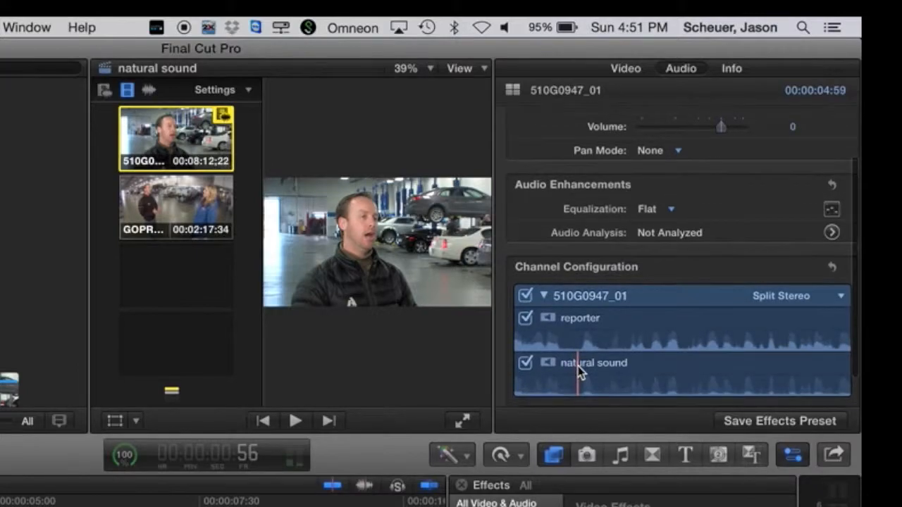
left_click(525, 362)
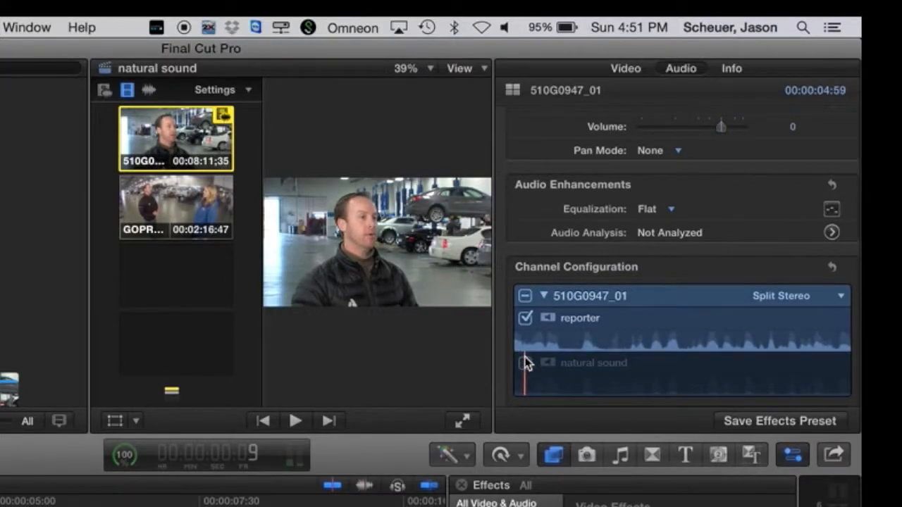
left_click(819, 299)
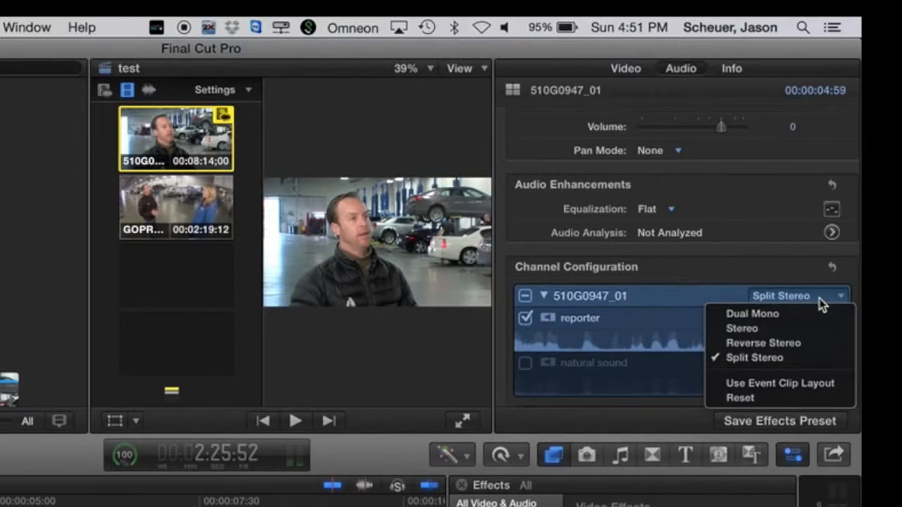
left_click(804, 316)
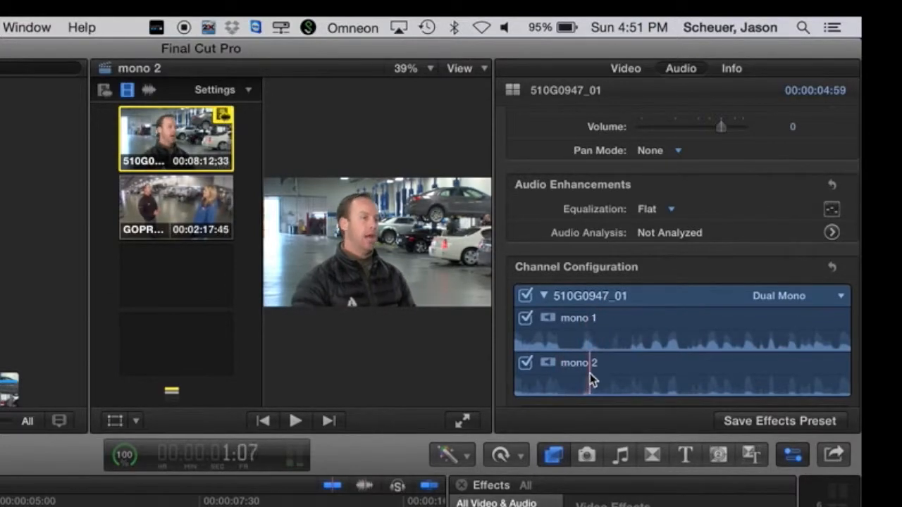
Set Pan Mode to Stereo Left/Right with a Pan Amount of -100.
left_click(679, 155)
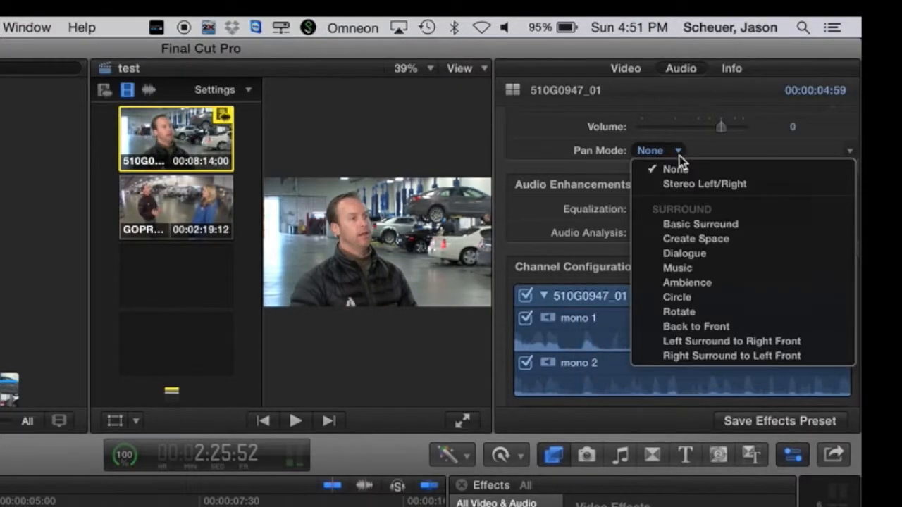
left_click(682, 185)
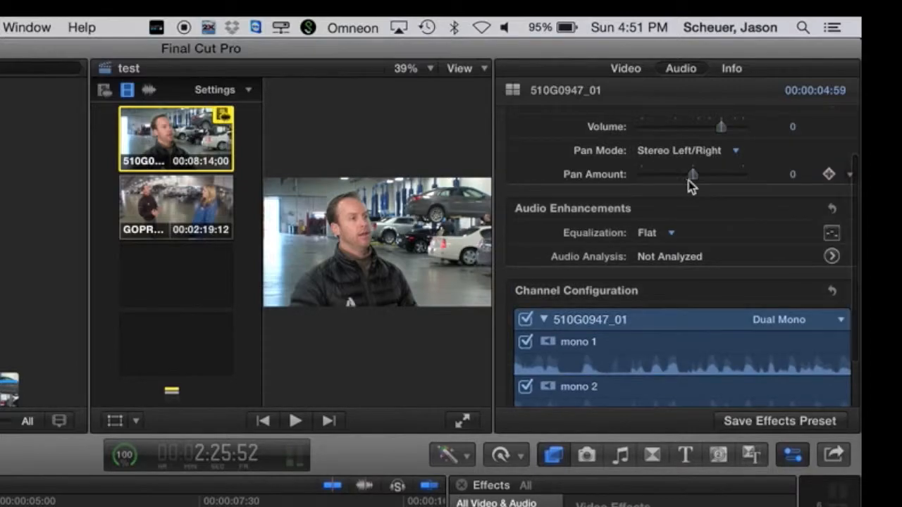
left_click_drag(694, 176, 601, 189)
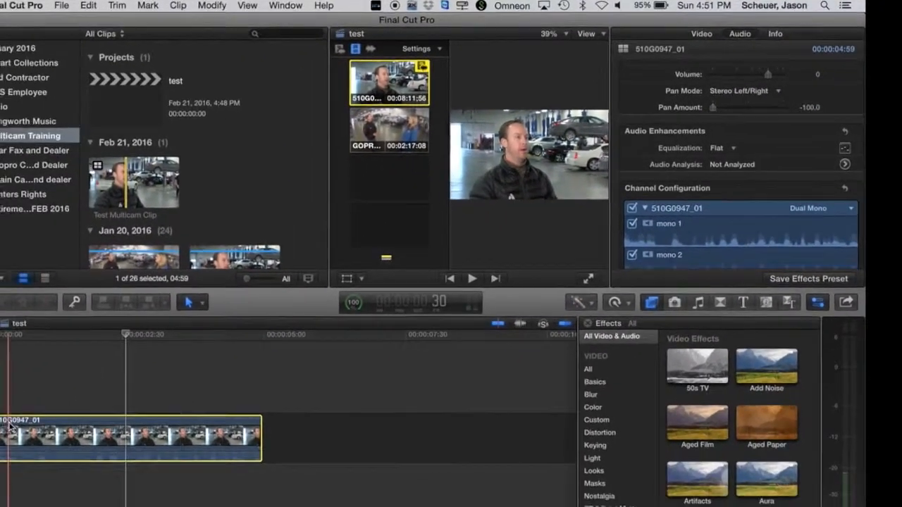
Expand the clip's audio into separate mono 1 and mono 2 components and listen to it.
right_click(10, 426)
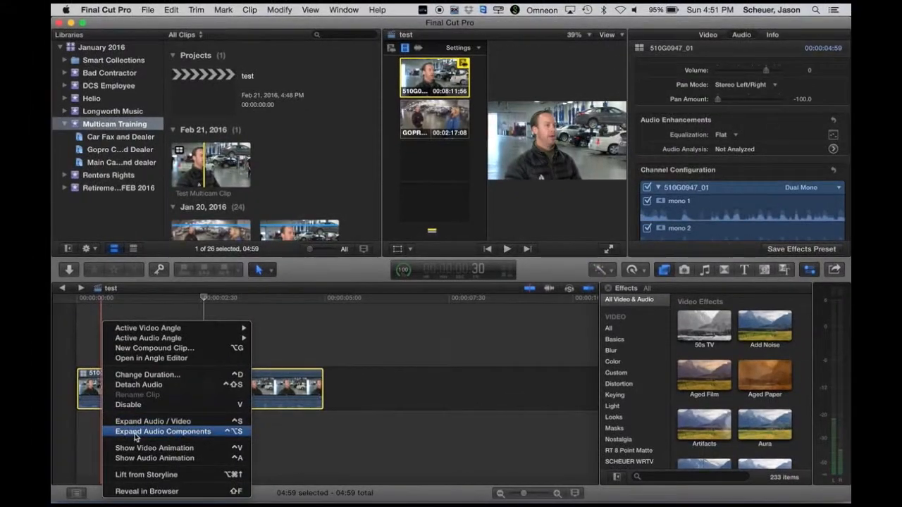
left_click(135, 431)
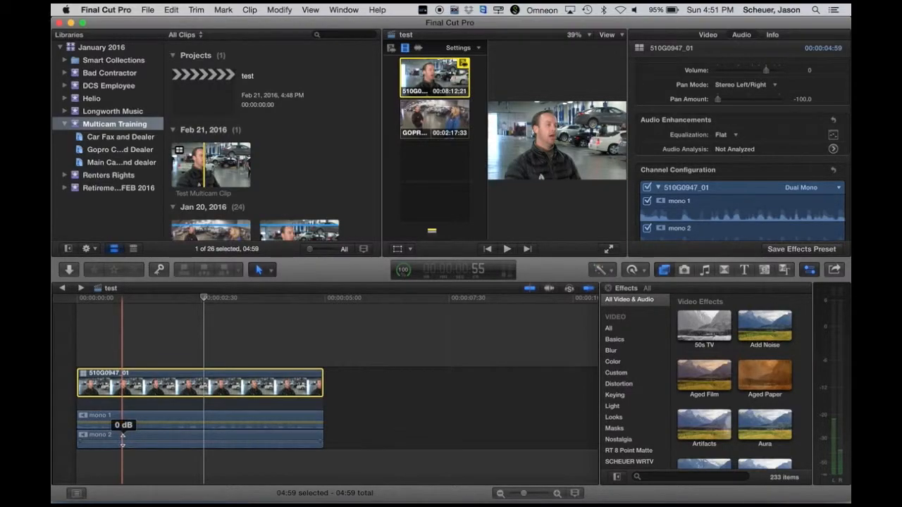
key("space")
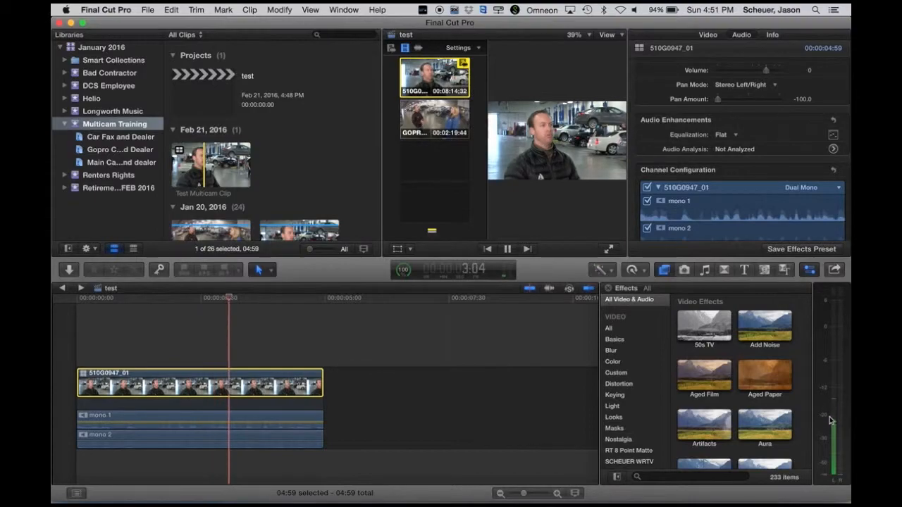
key("space")
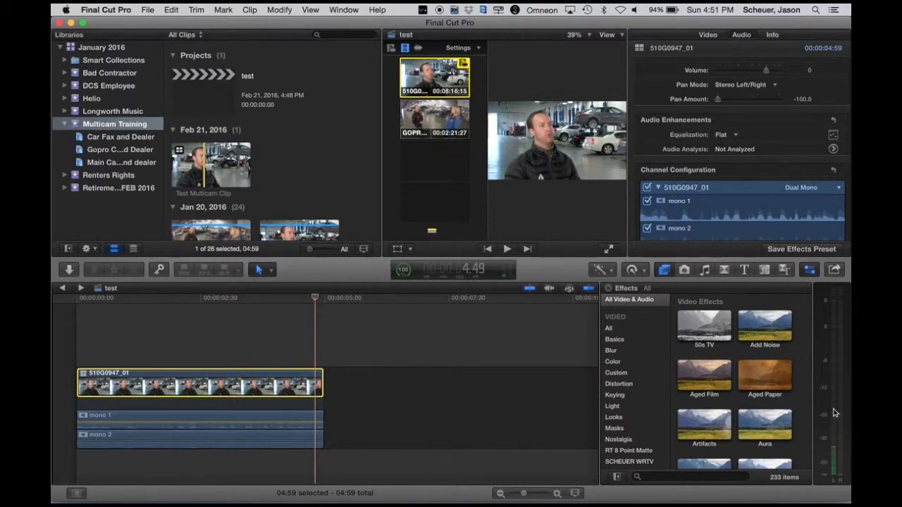
Keyframe the mono 1 and mono 2 volume, dropping mono 1 to about -41 dB, and play back the fade.
left_click(110, 421, "alt")
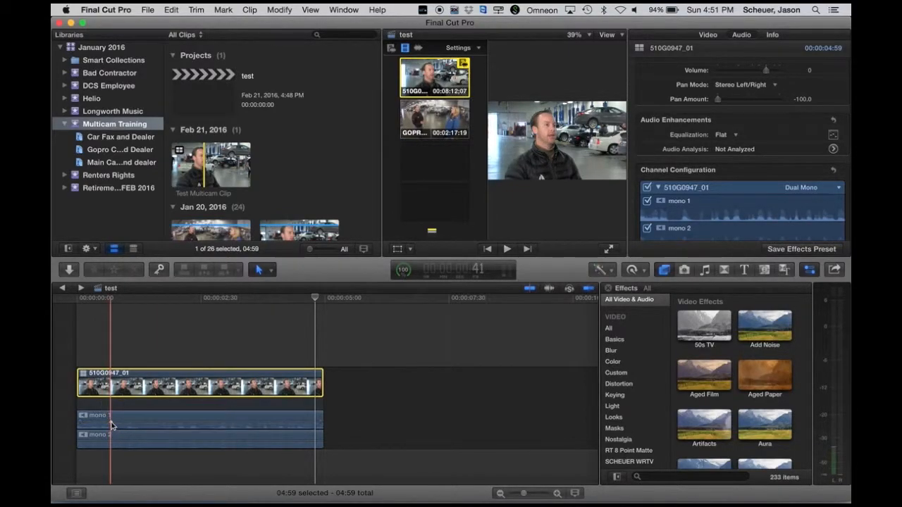
left_click(121, 422, "alt")
left_click_drag(121, 423, 122, 429)
left_click(125, 442, "alt")
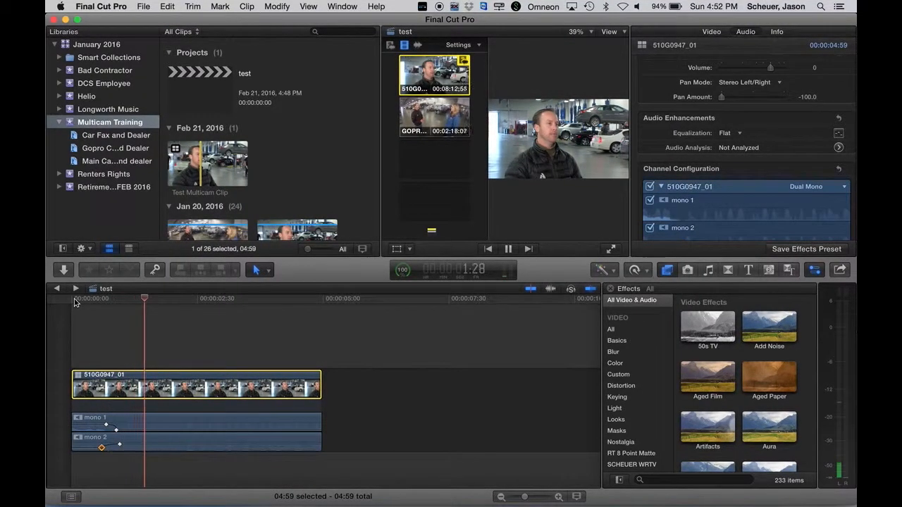
key("space")
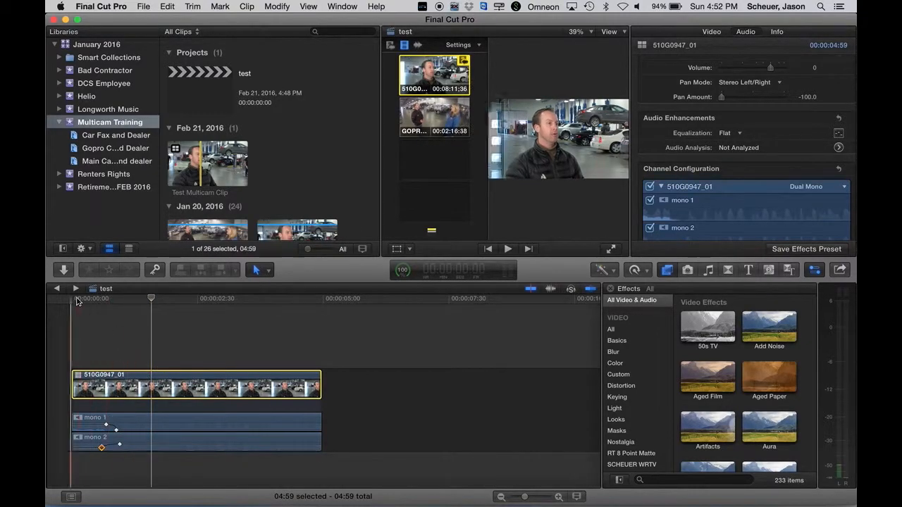
left_click_drag(98, 303, 76, 305)
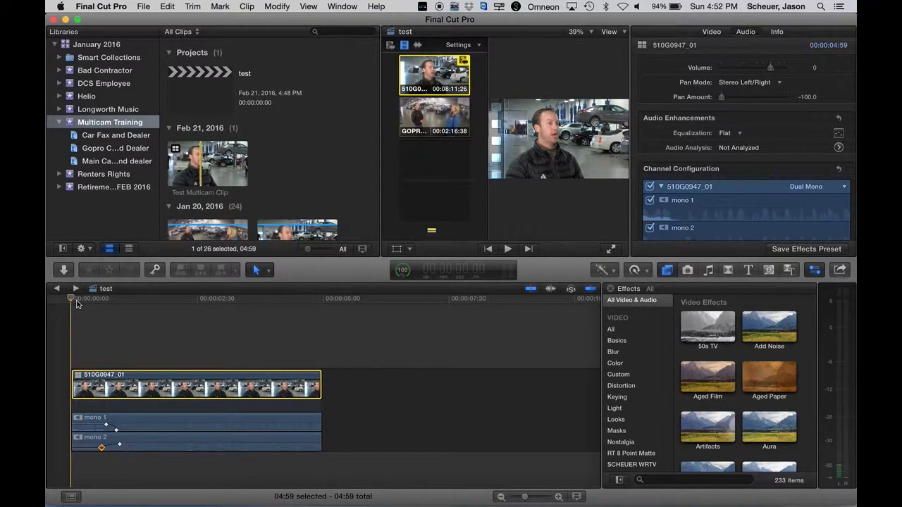
key("space")
key("space")
left_click_drag(84, 305, 70, 307)
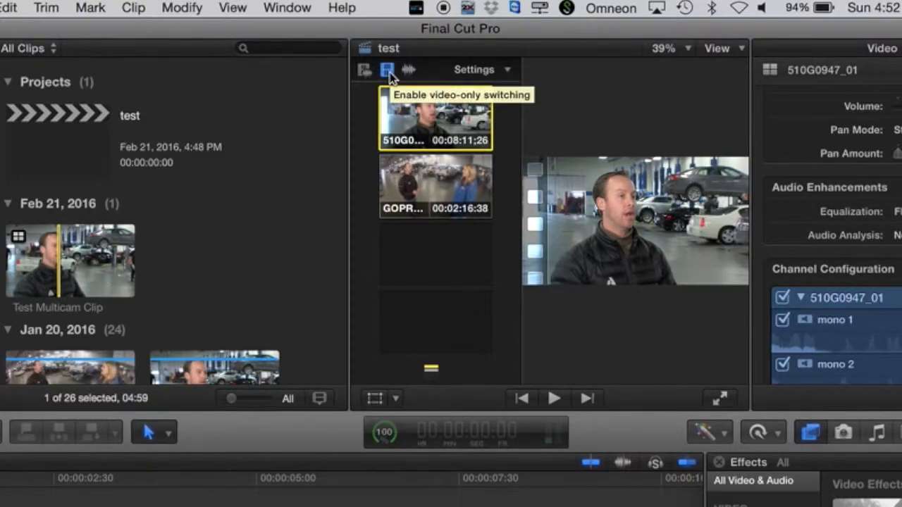
key("space")
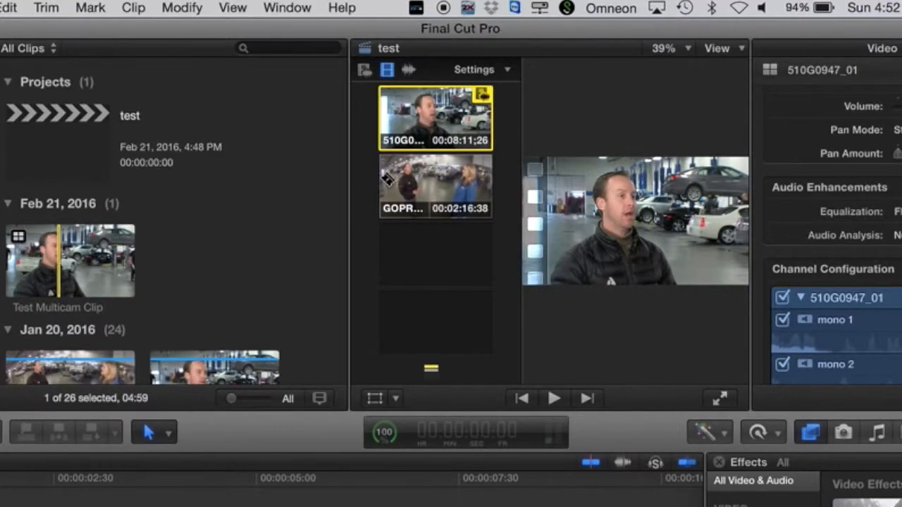
left_click(363, 71)
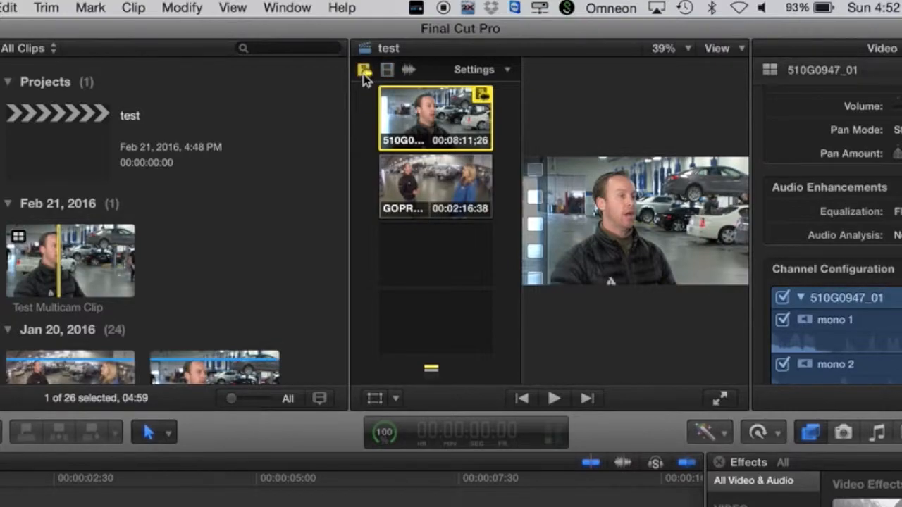
left_click(387, 71)
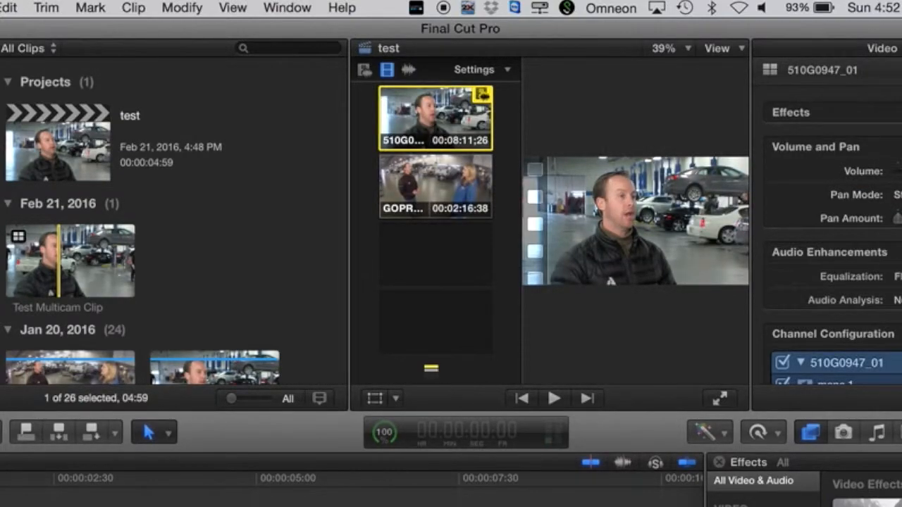
key("space")
key("space")
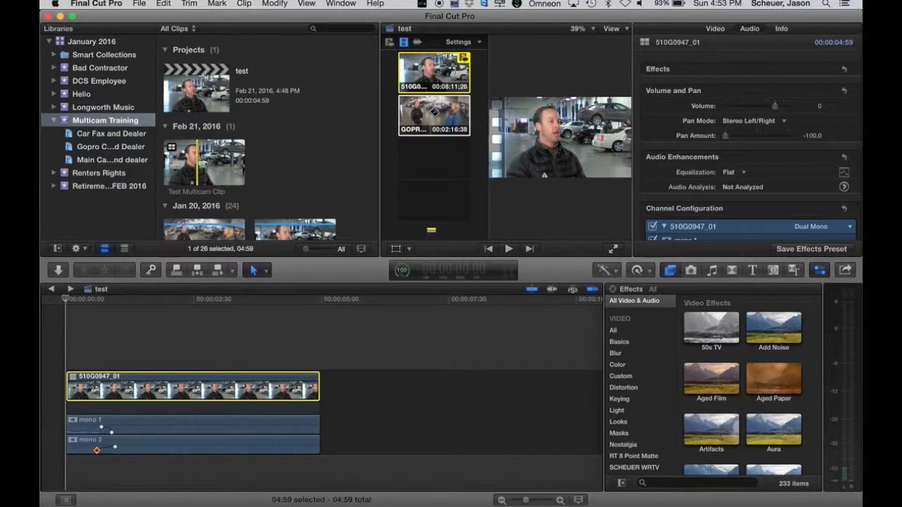
Start the video on the GOPR0558 angle and cut to 510G0947_01 at about 2:12.
left_click(435, 112)
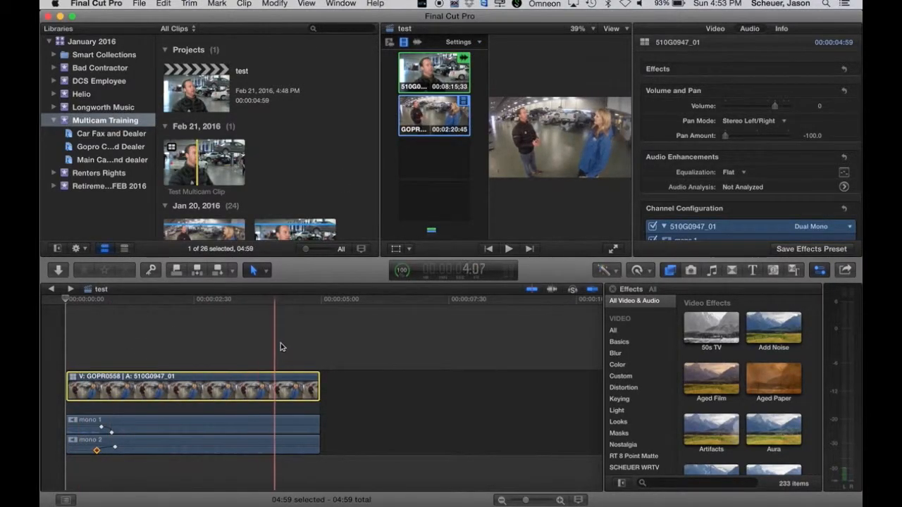
left_click(67, 339)
key("space")
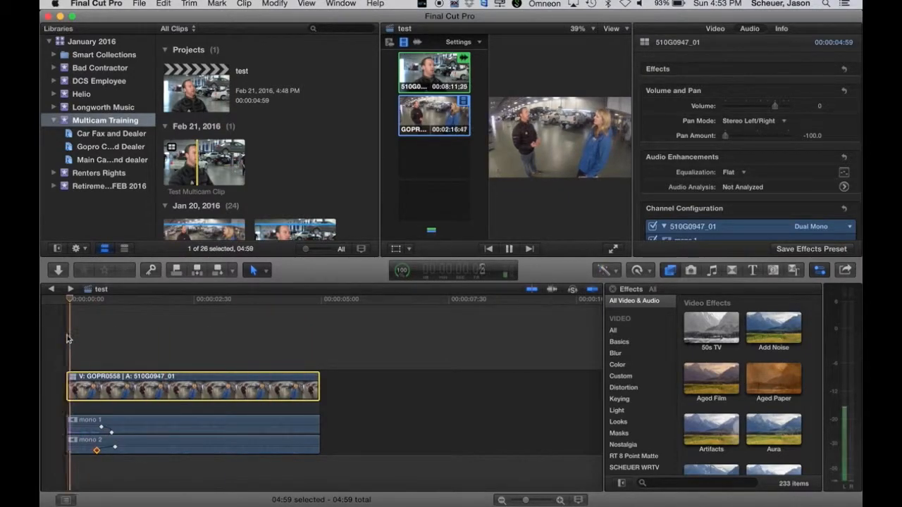
key("space")
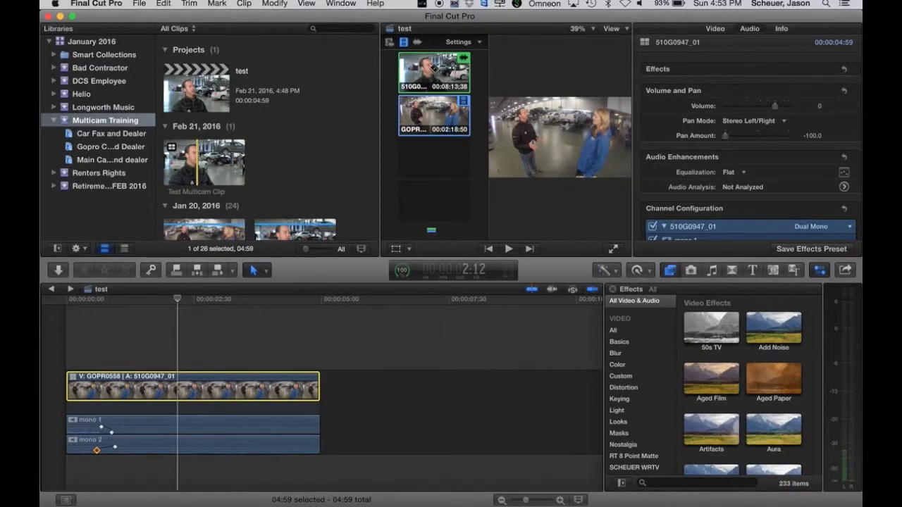
left_click(433, 69)
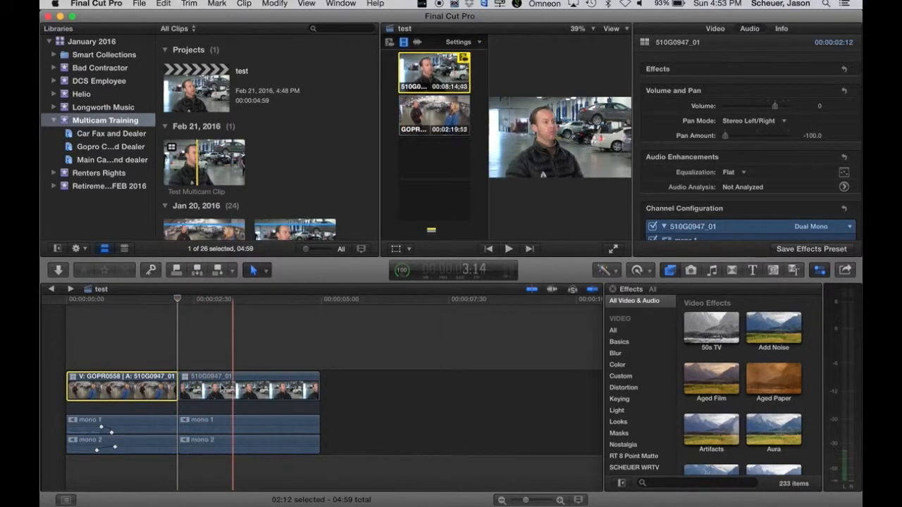
Review the new cut and drag the edit point between the angles earlier.
key("space")
key("space")
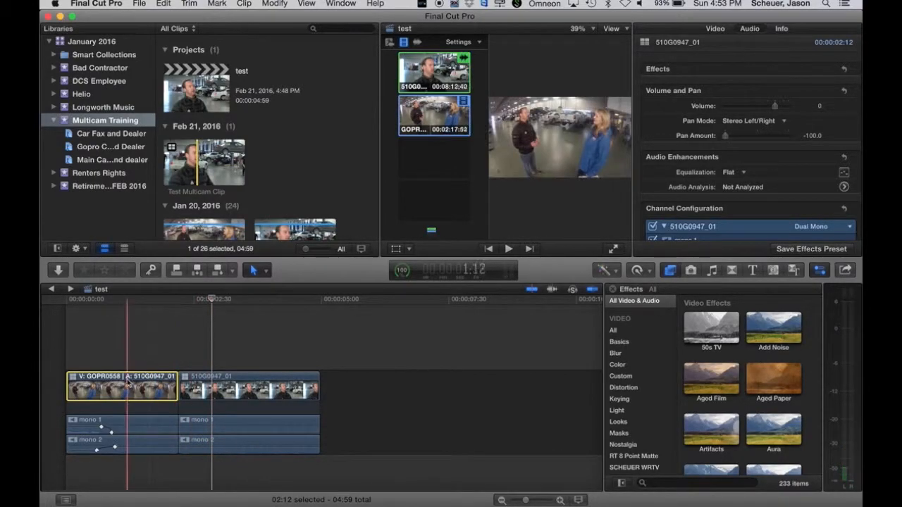
key("space")
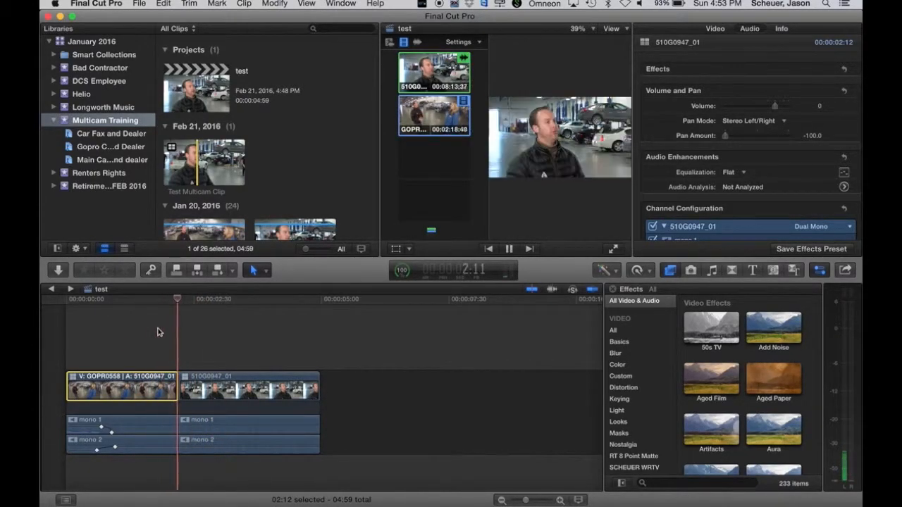
key("space")
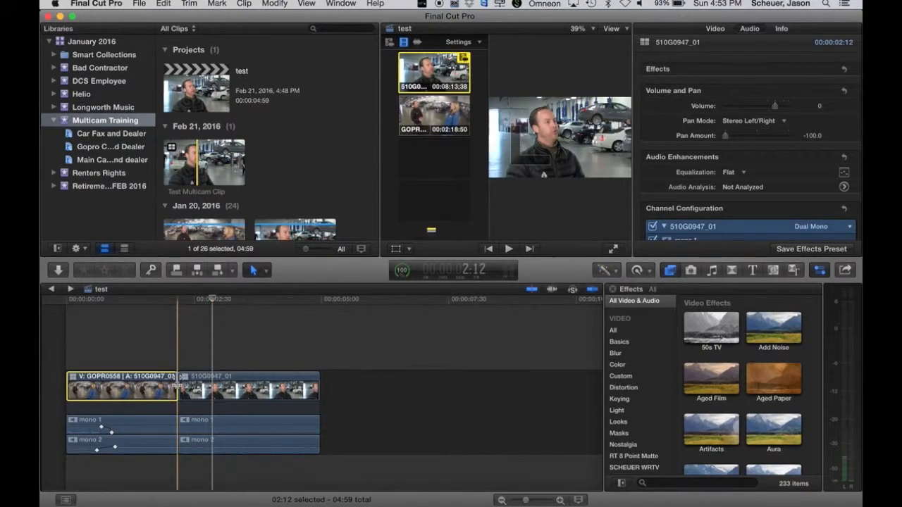
left_click(179, 381)
mouse_move(178, 386)
left_mouse_down()
mouse_move(155, 381)
mouse_move(166, 384)
left_mouse_up()
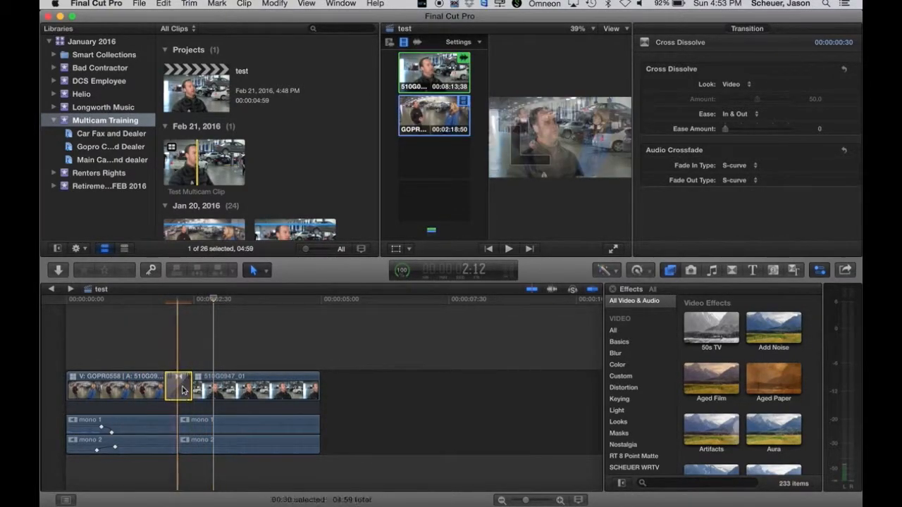
Delete the cross dissolve and roll the angle cut 22 frames earlier.
key("Delete")
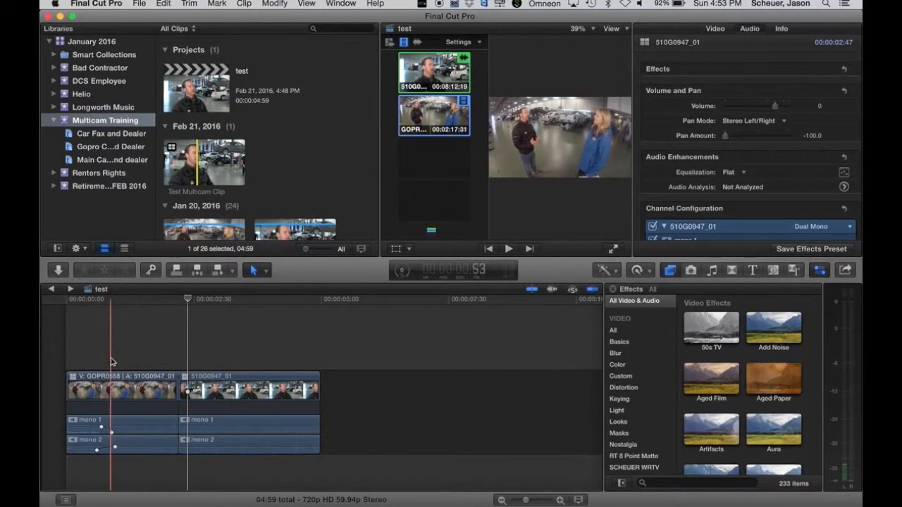
key("space")
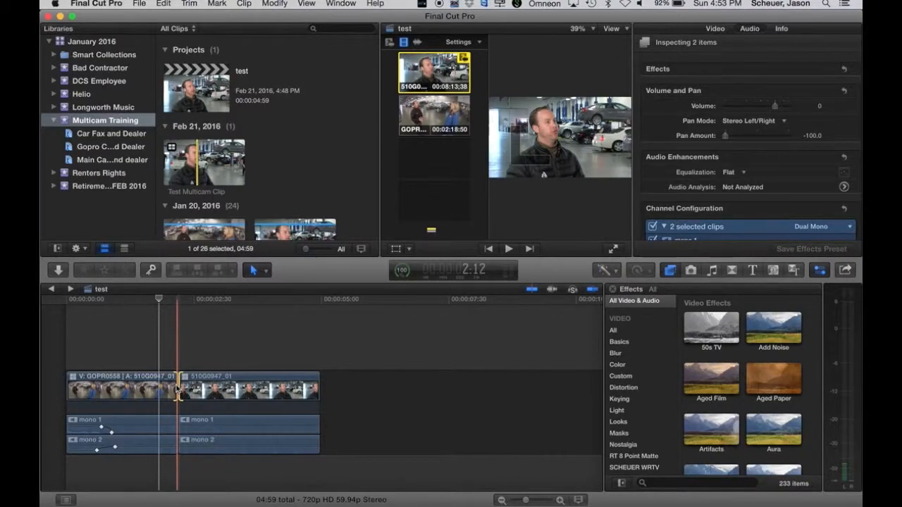
left_click_drag(178, 389, 161, 389)
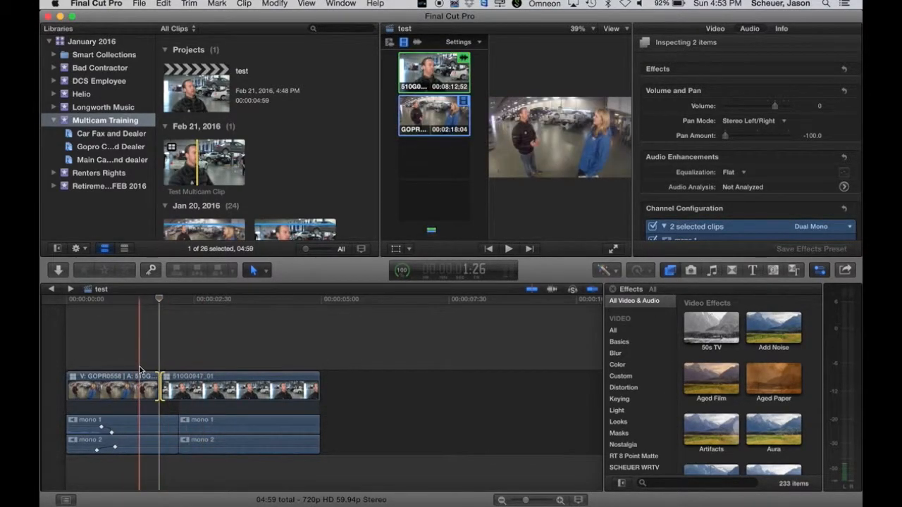
key("space")
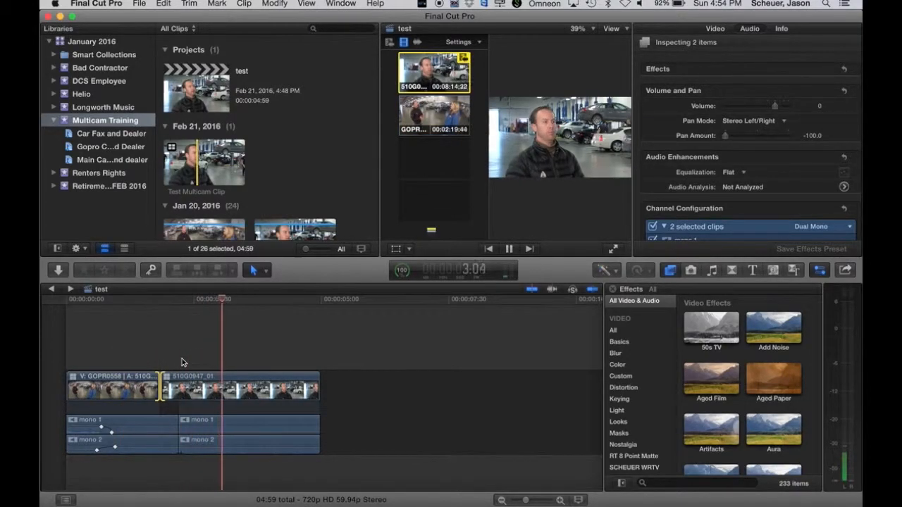
Cut back to the GOPR0558 angle at about 3:51, creating three angle segments.
key("space")
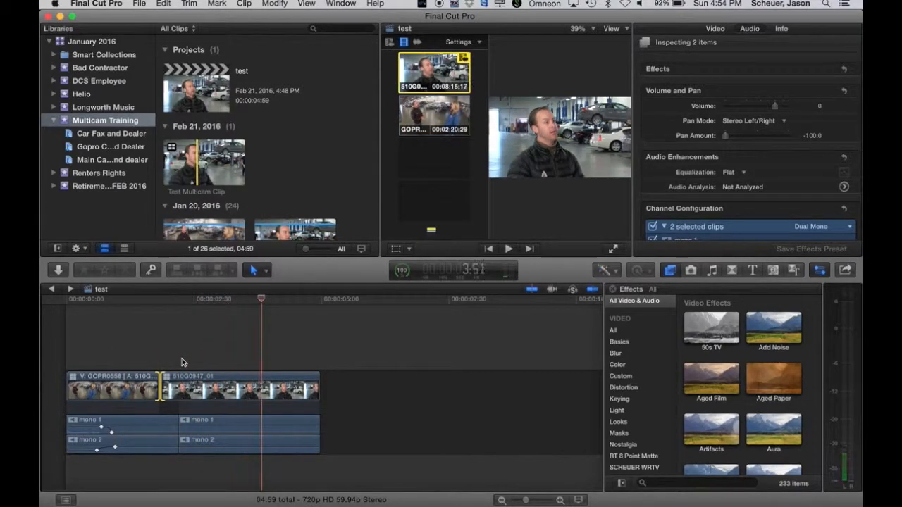
left_click(454, 116)
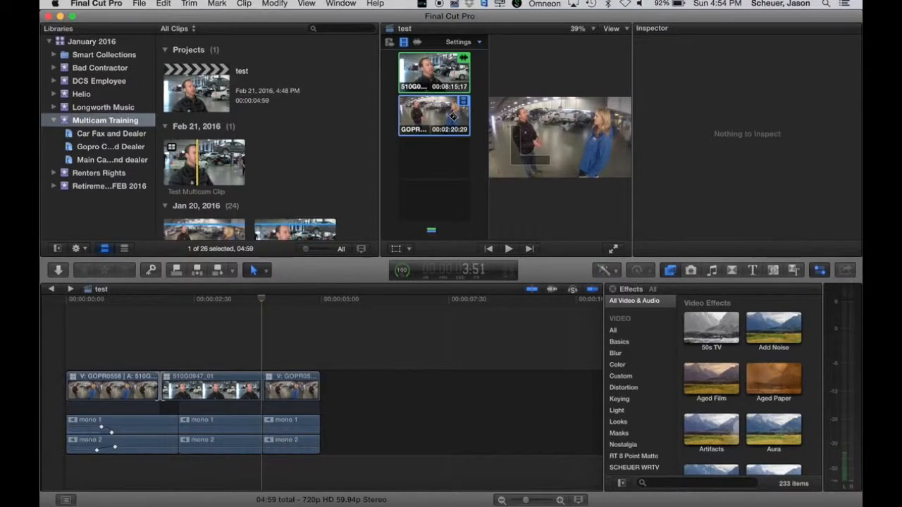
key("space")
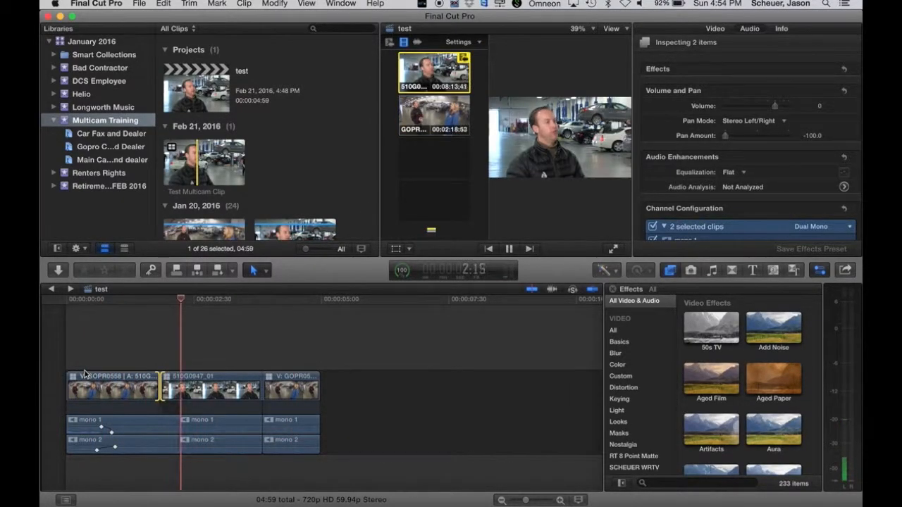
key("space")
left_click(137, 360)
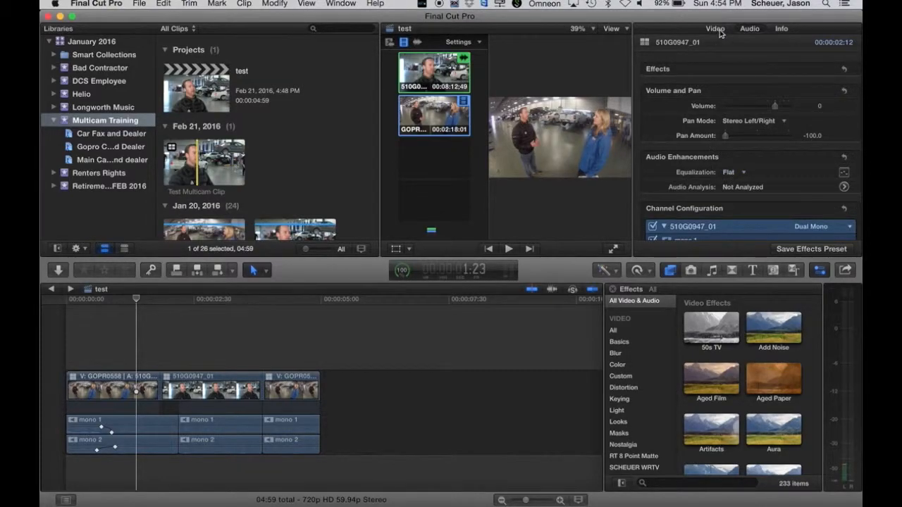
Add an Adjustment Layer from Titles above the clips, trim it to the first GOPR0558 clip, and show the luma waveform.
left_click(752, 271)
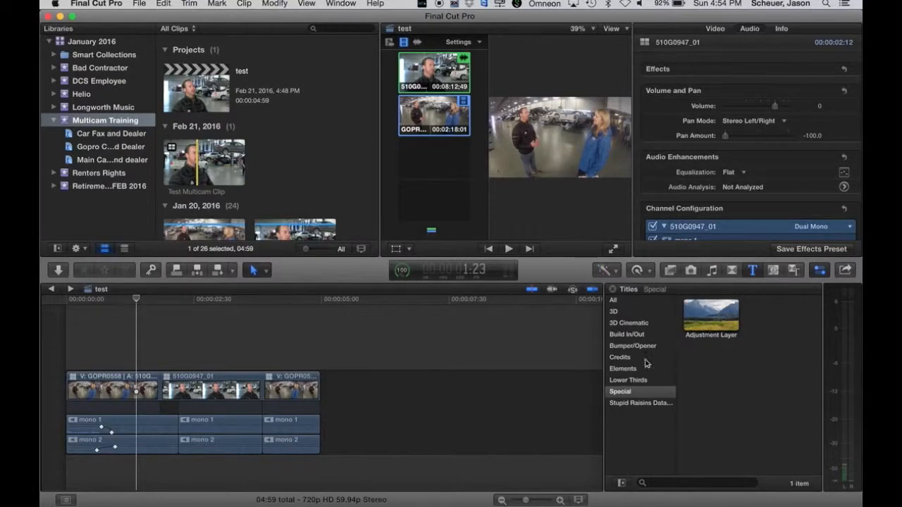
left_click_drag(717, 313, 68, 368)
left_click_drag(574, 359, 160, 357)
left_click(130, 302)
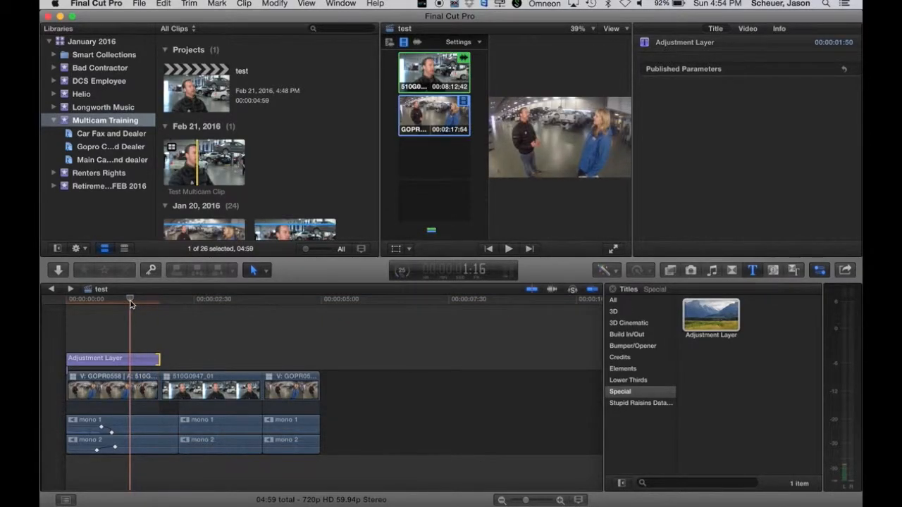
key("super+7")
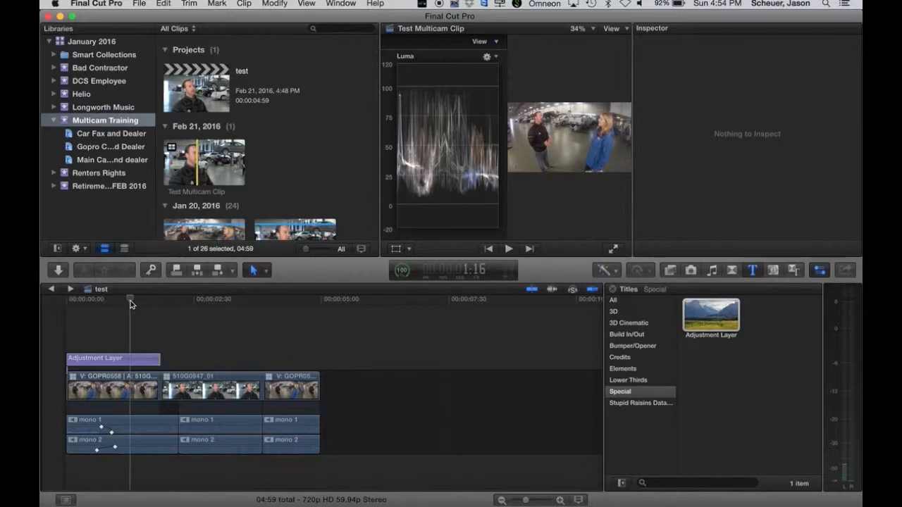
Apply the Color Correction effect from the Color effects onto the Adjustment Layer.
left_click(162, 315)
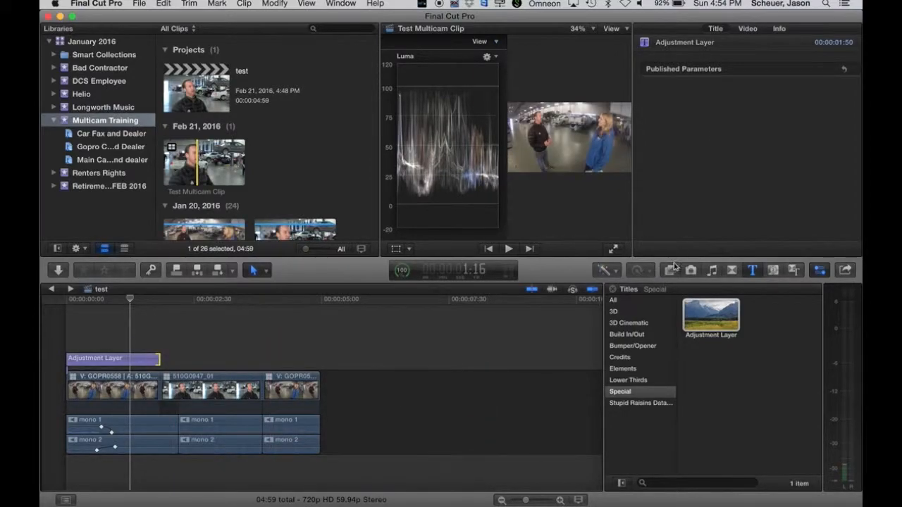
left_click(670, 271)
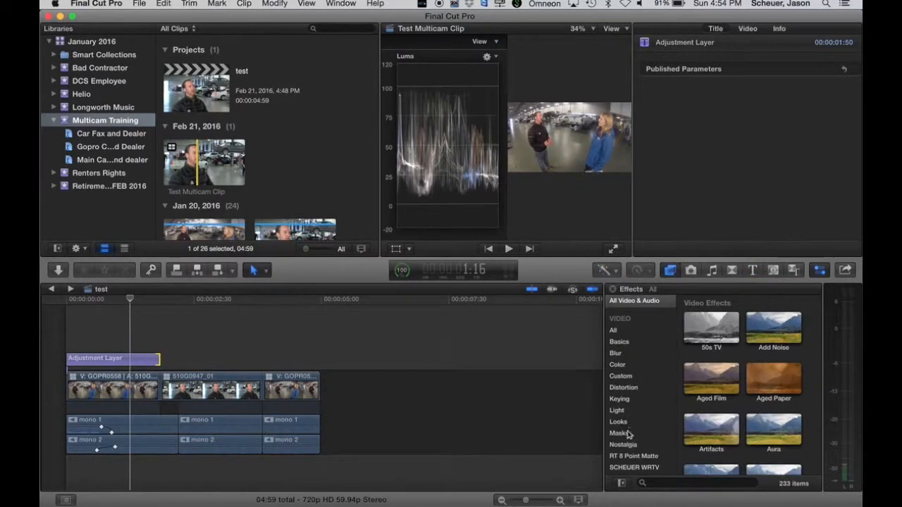
left_click(625, 366)
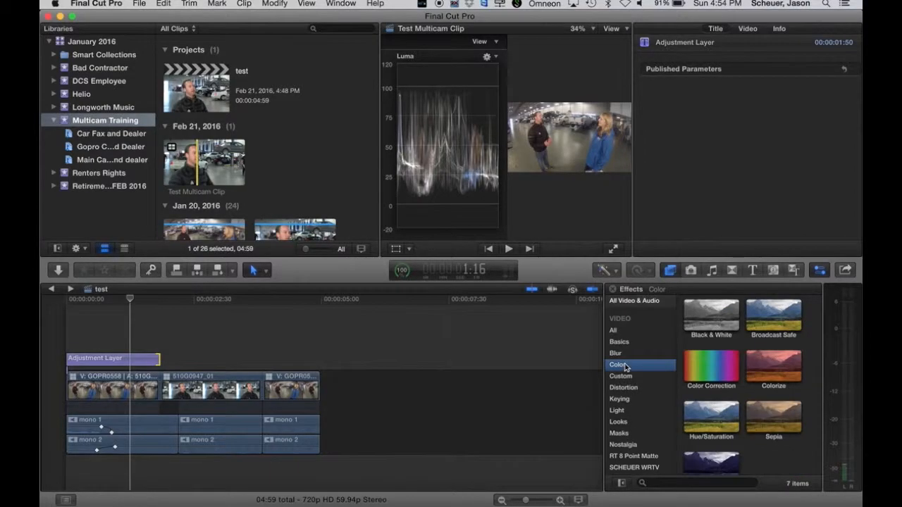
left_click_drag(716, 370, 137, 366)
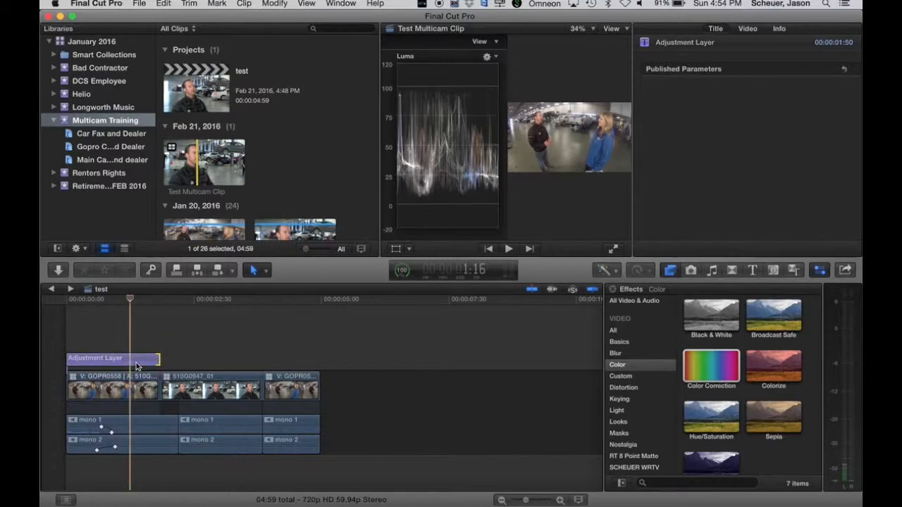
Select the Adjustment Layer and bring up its Color Board in the Video Inspector.
left_click(97, 300)
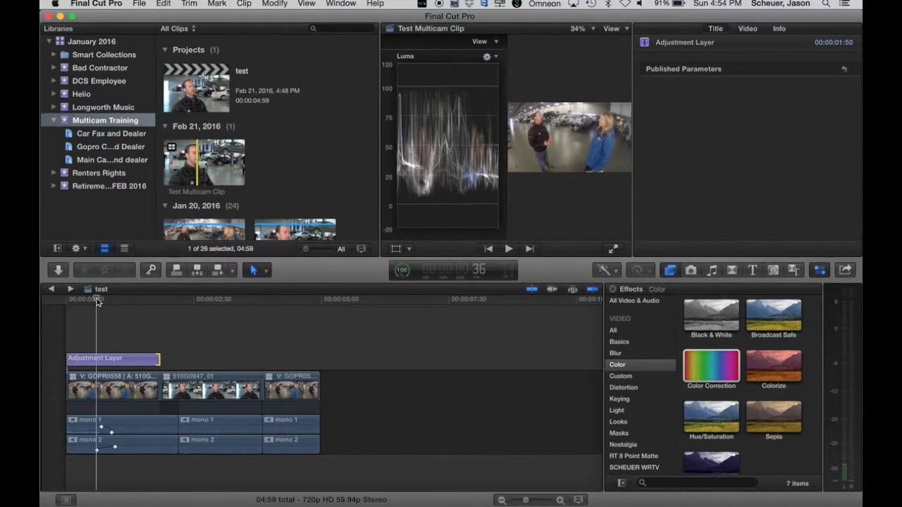
left_click(99, 364)
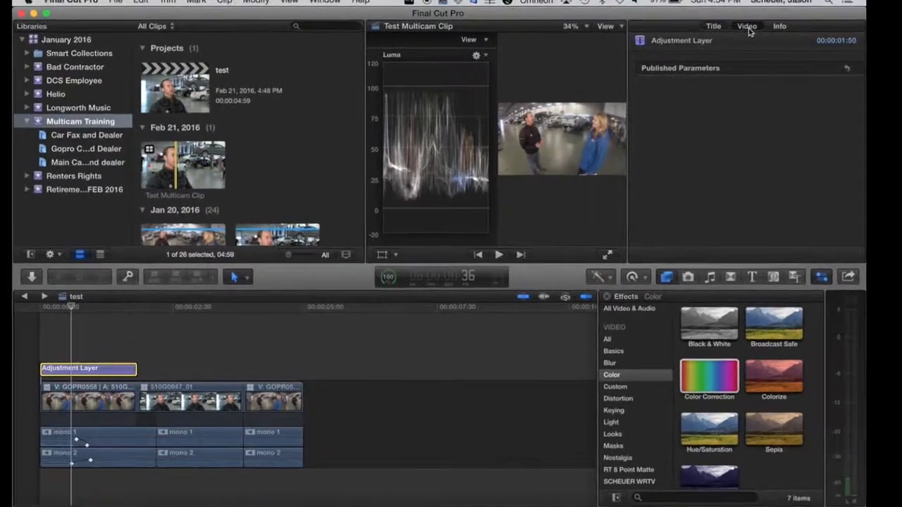
left_click(748, 29)
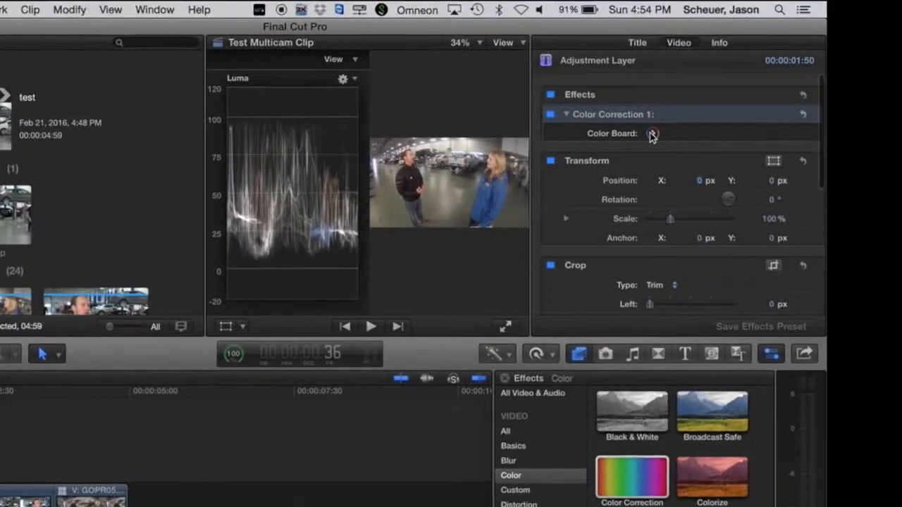
left_click(674, 122)
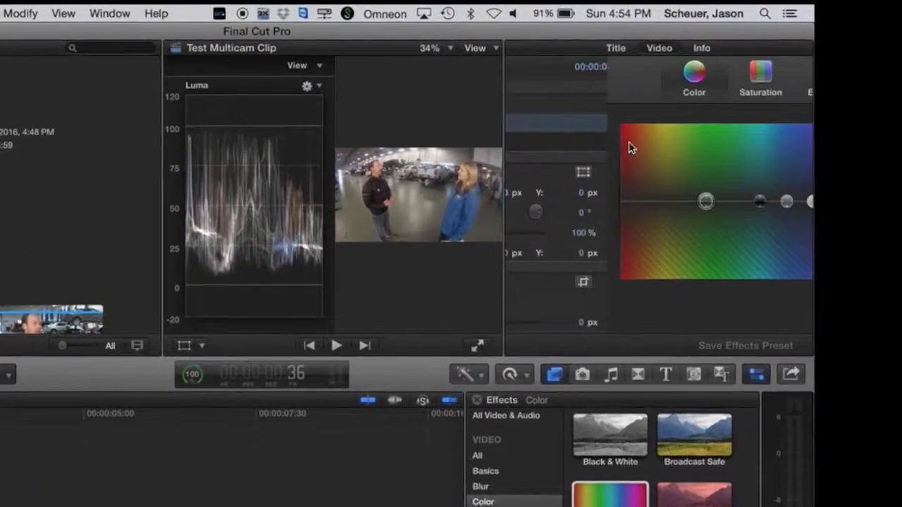
Darken the Adjustment Layer's Shadows exposure to -7 %.
left_click(726, 77)
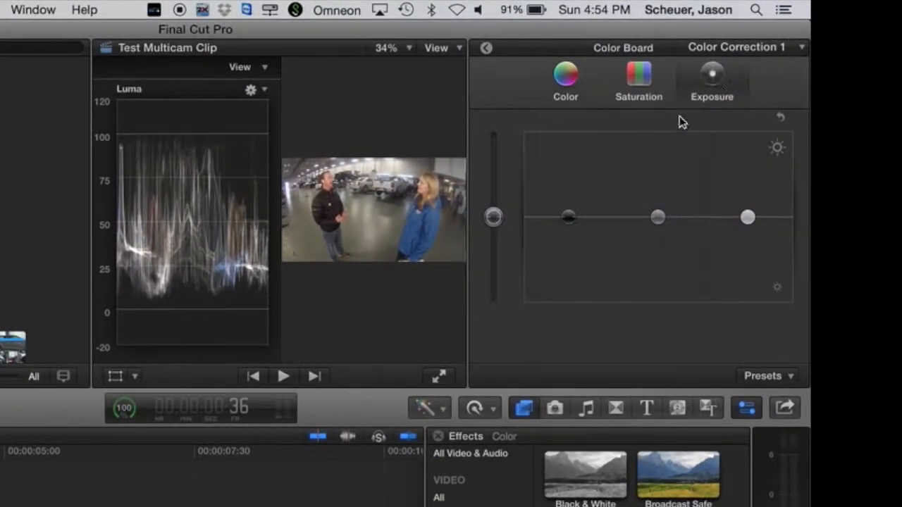
left_click_drag(568, 217, 569, 221)
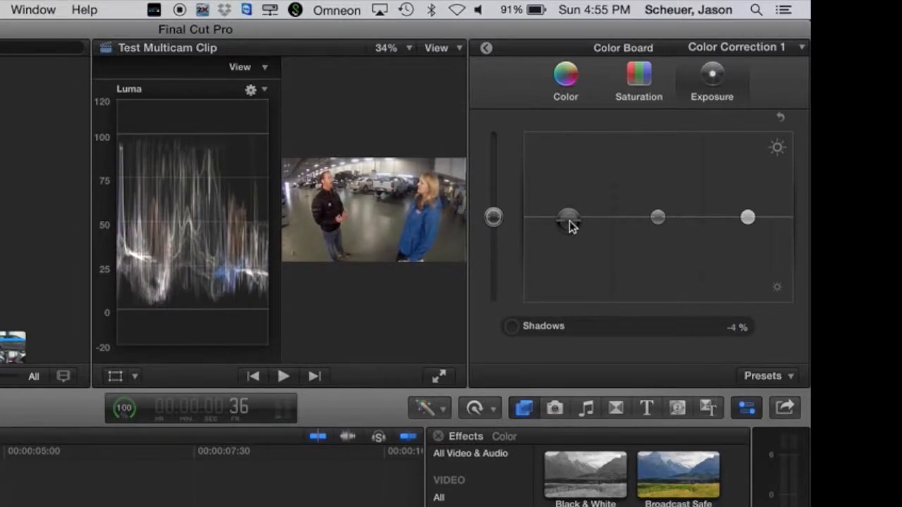
left_click_drag(570, 221, 570, 224)
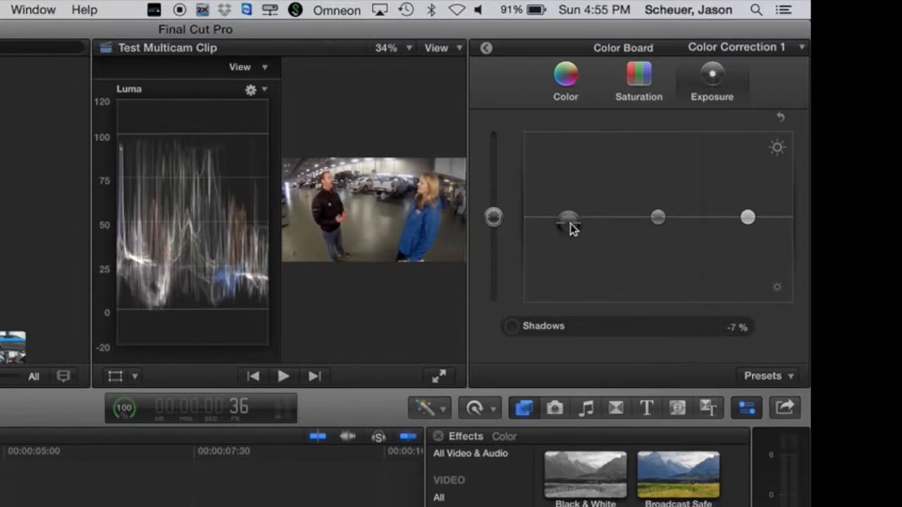
left_click(747, 218)
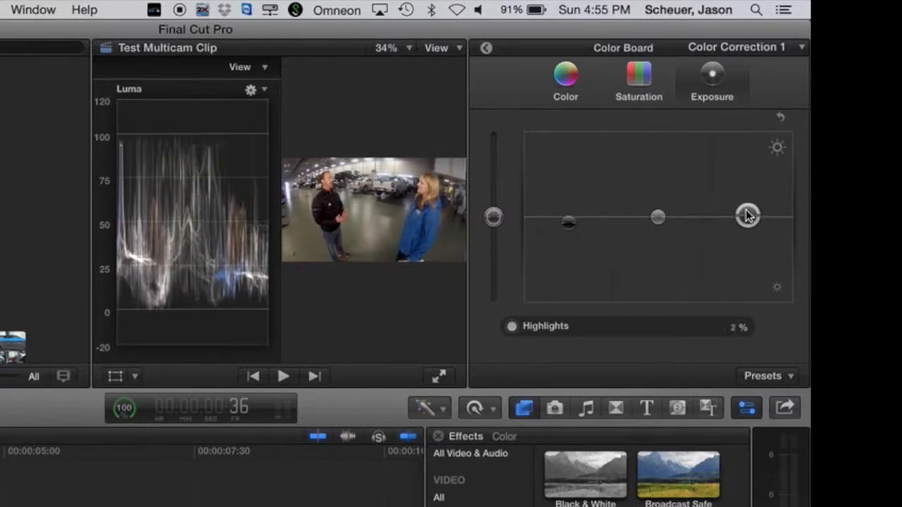
left_click(658, 217)
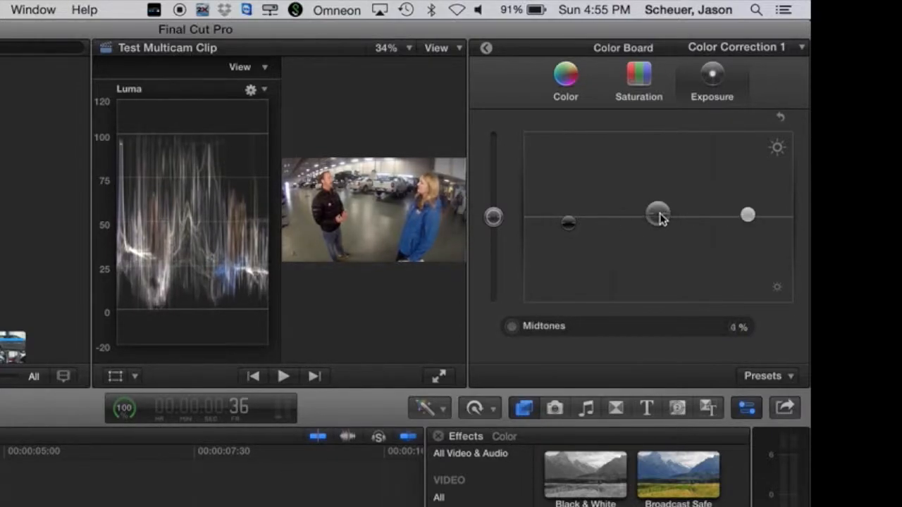
Raise the Global saturation to 13 %.
left_click(638, 77)
left_click_drag(494, 215, 493, 205)
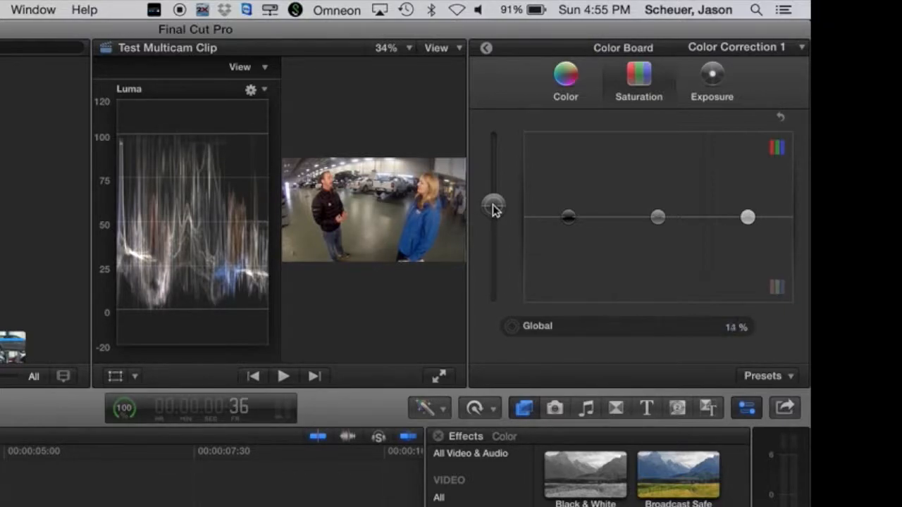
left_click(561, 83)
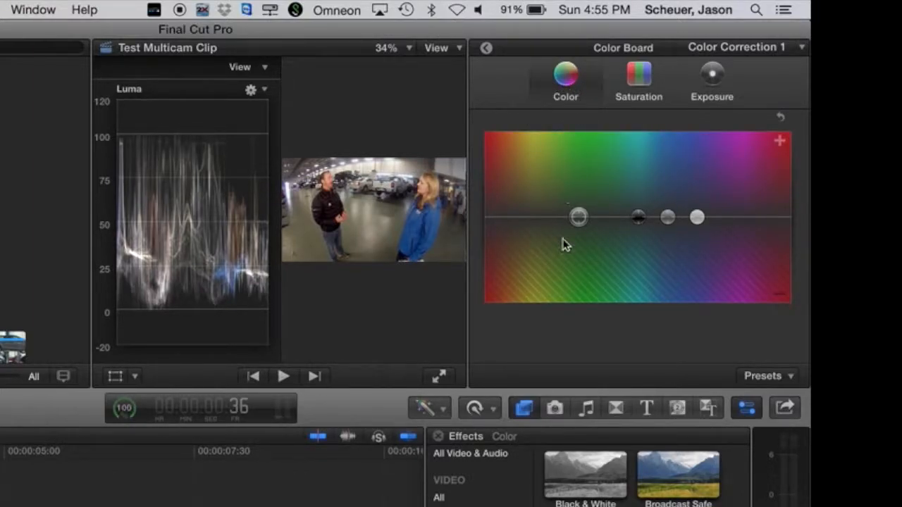
left_click(636, 81)
left_click(715, 81)
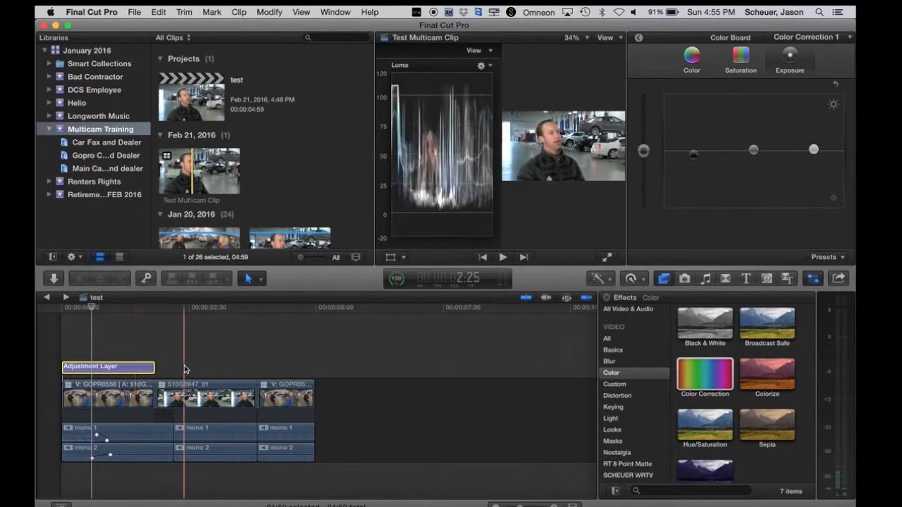
Paste the color-corrected Adjustment Layer at the third clip and trim it to end with that clip.
left_click(257, 342)
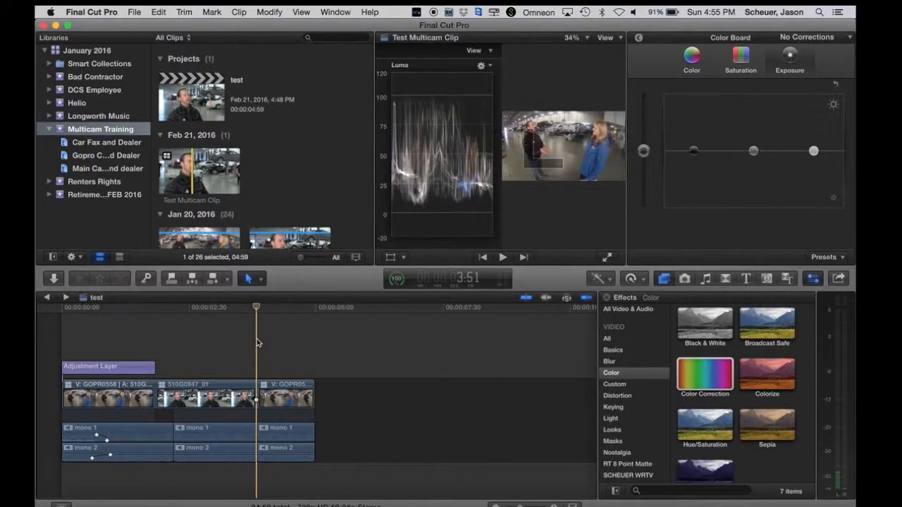
key("alt+v")
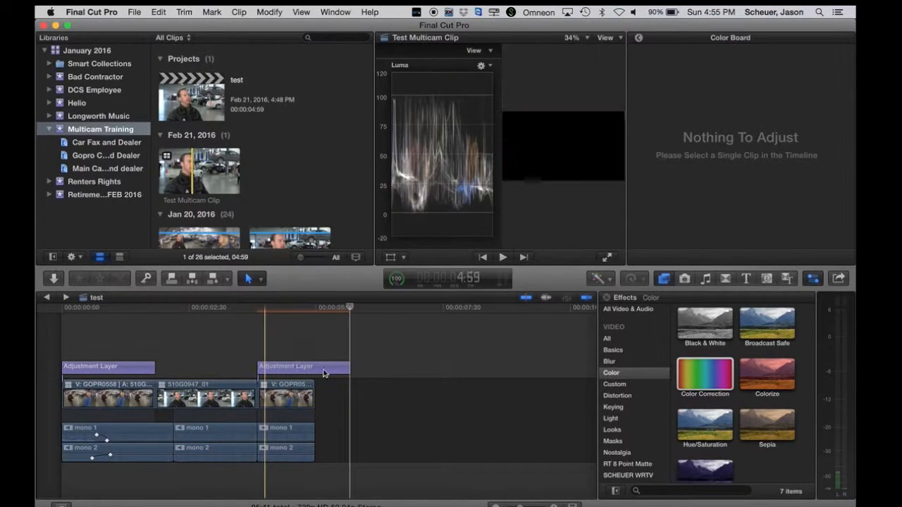
left_click_drag(313, 369, 314, 369)
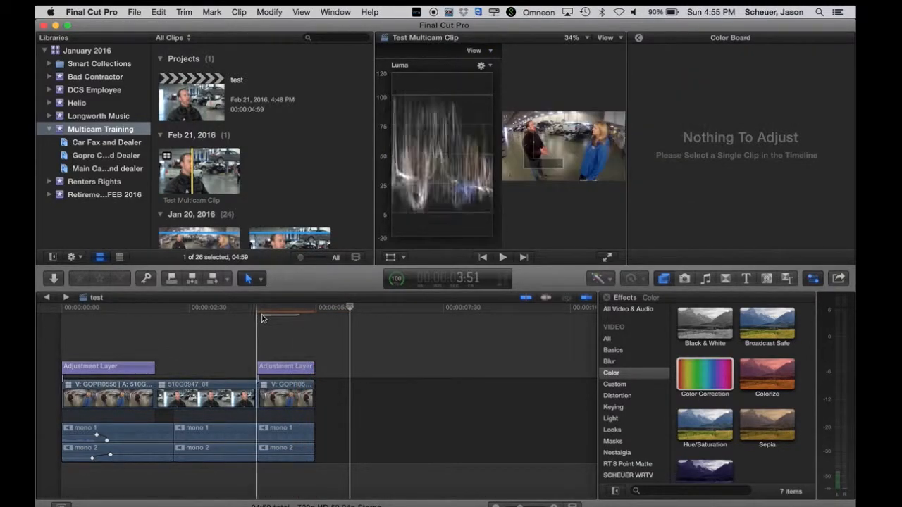
left_click_drag(273, 311, 275, 329)
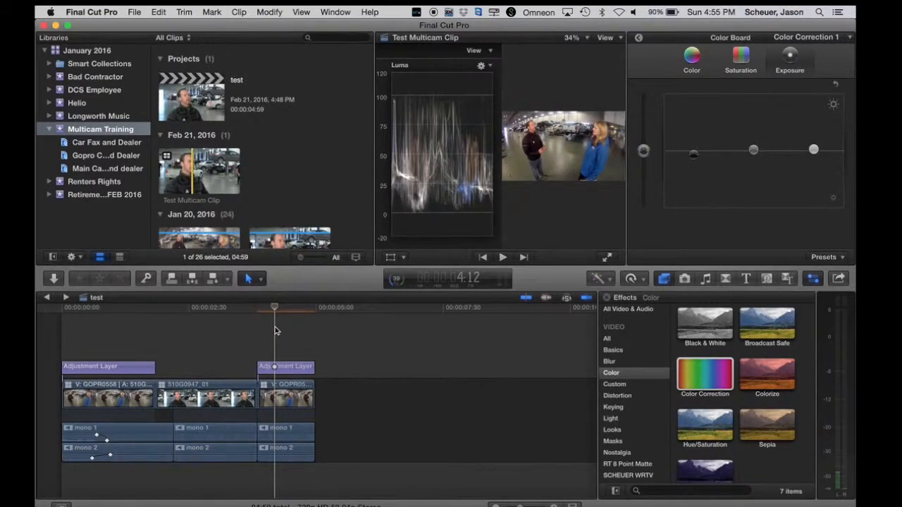